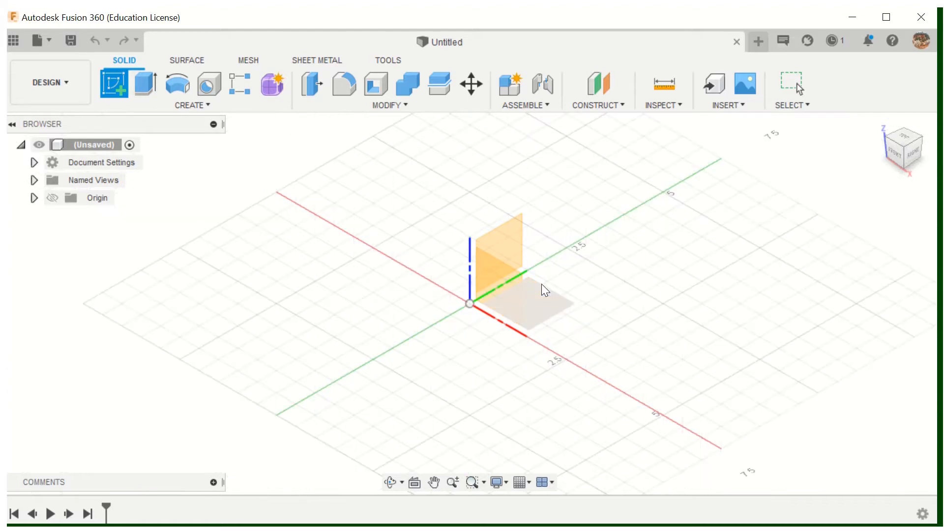
- Start a sketch on the horizontal ground plane and draw a center rectangle about 6.5 in wide centred on the origin
click(541, 299)
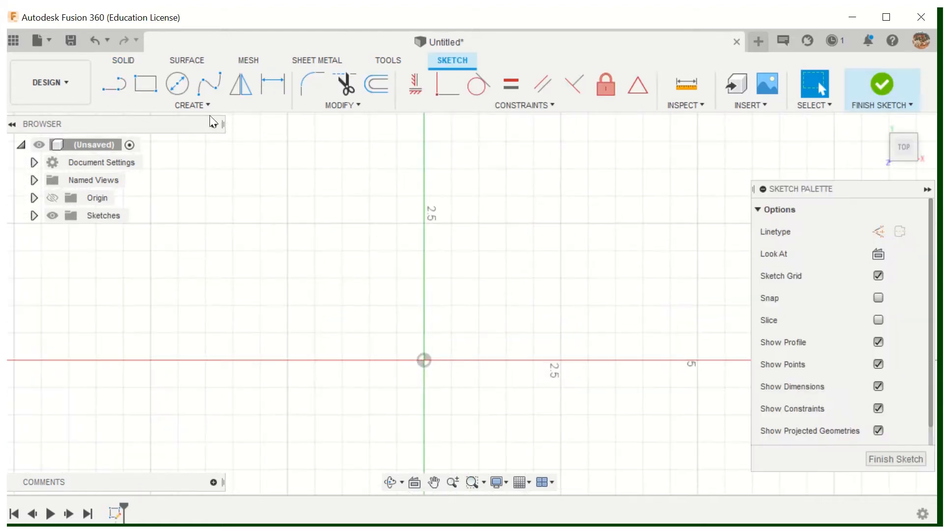
click(143, 84)
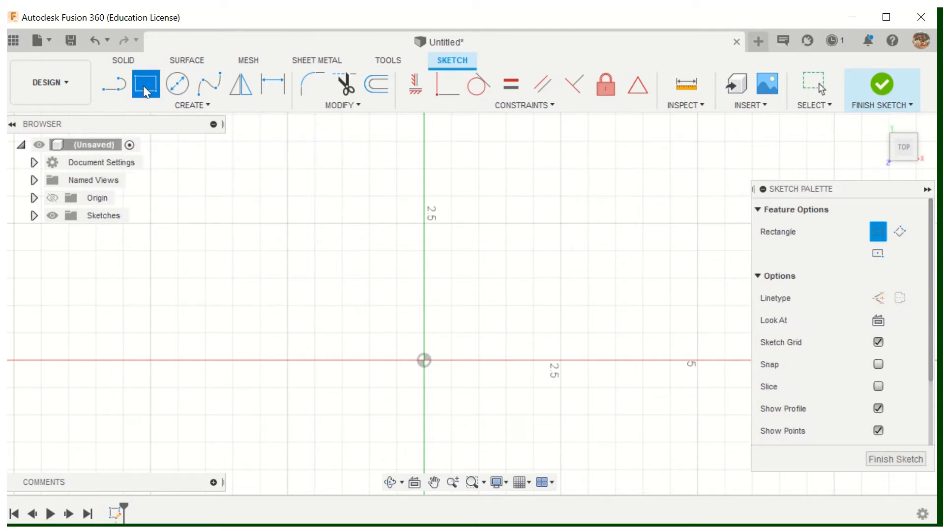
click(172, 104)
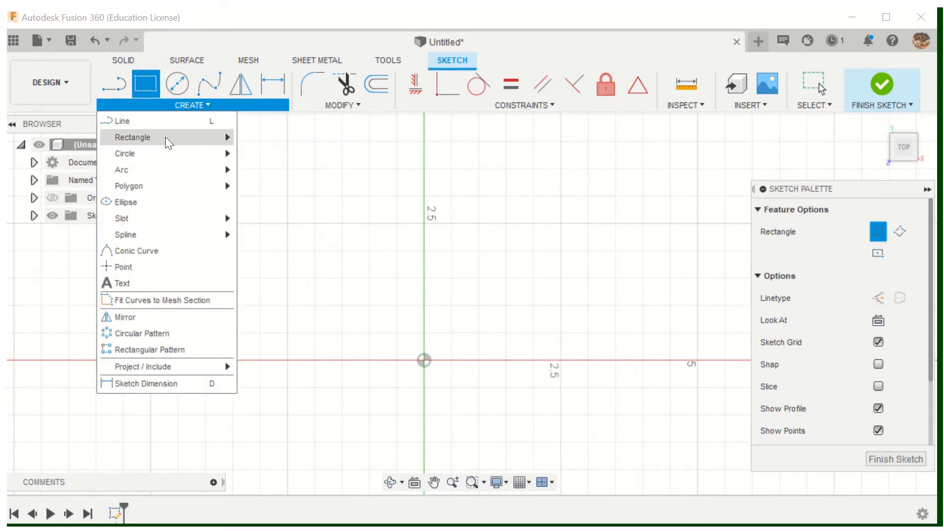
mouse_move(166, 137)
click(273, 169)
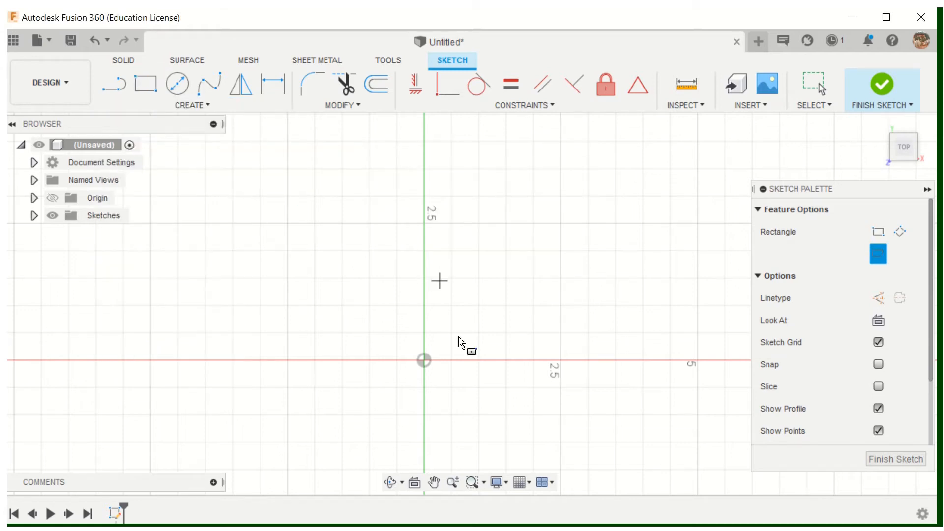
click(424, 360)
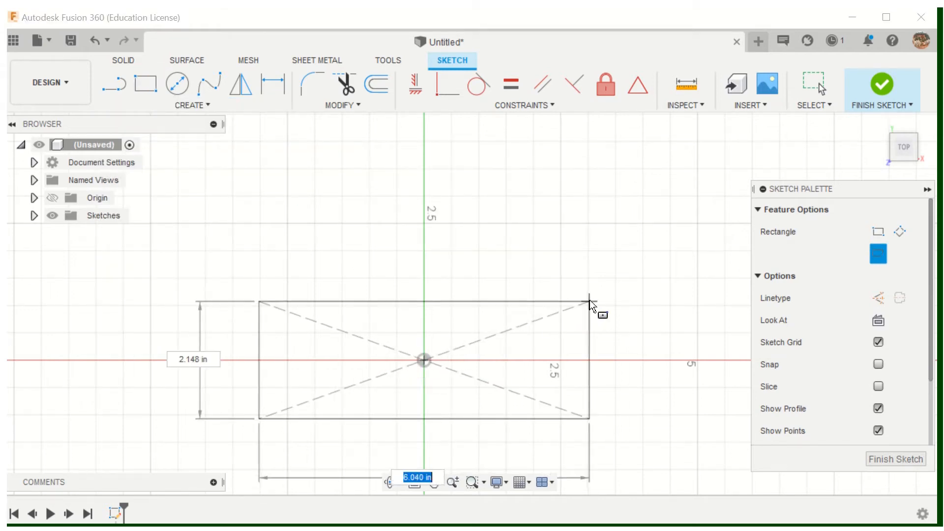
click(603, 249)
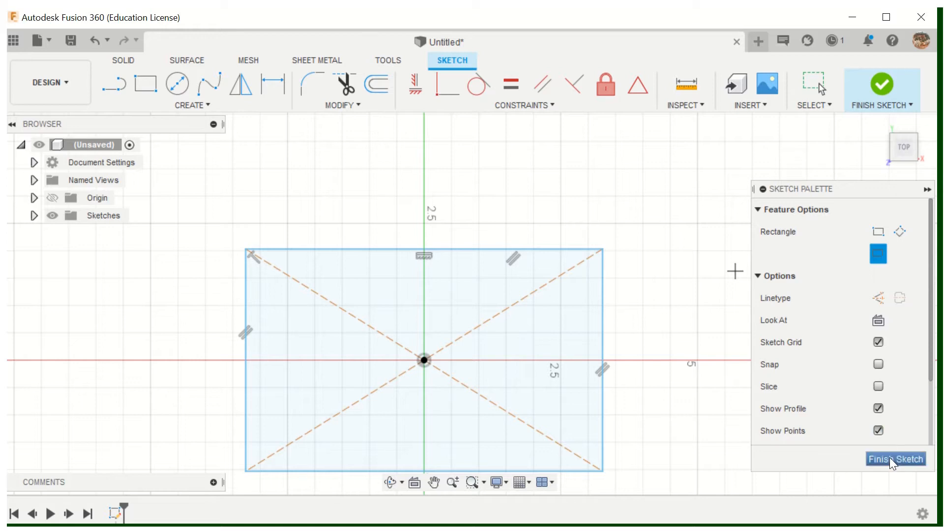
- Dimension the rectangle's upper horizontal edge and set its length to 10 in
click(273, 85)
click(383, 250)
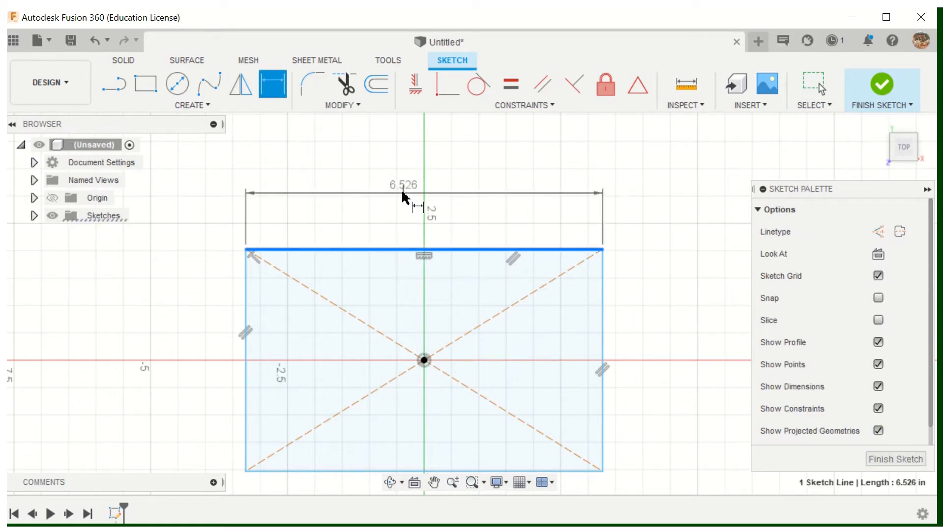
click(404, 193)
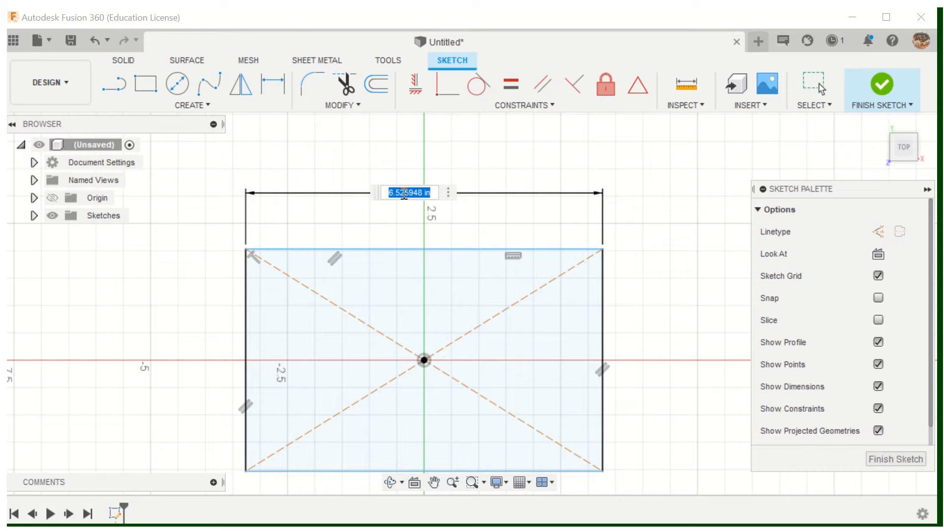
key(BackSpace)
text(10)
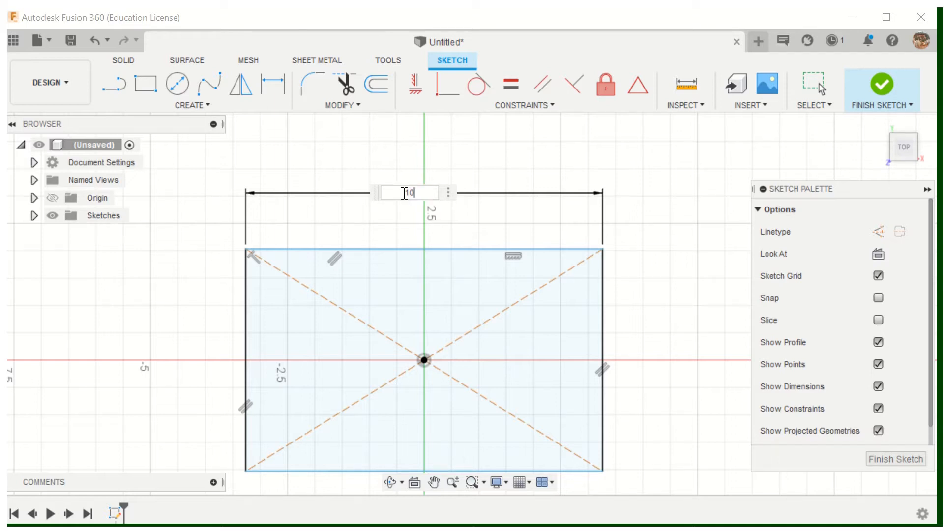
key(Return)
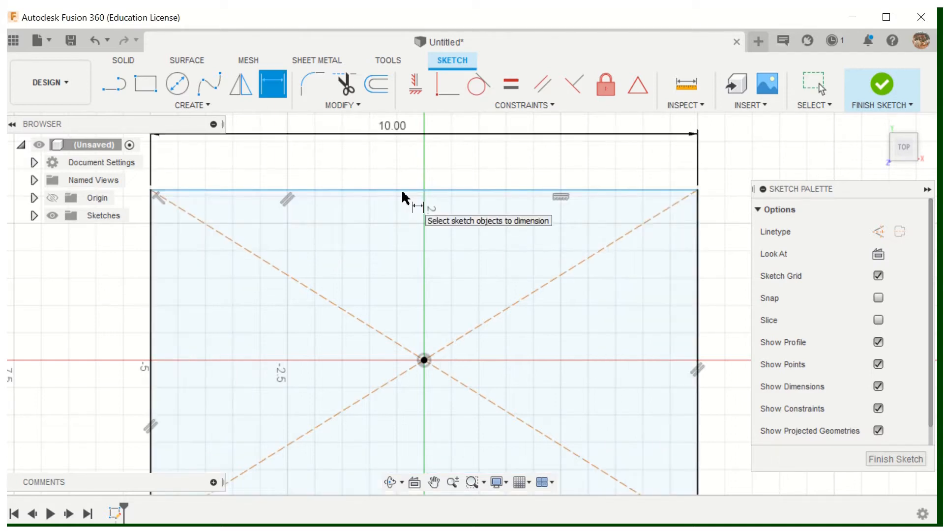
- Dimension the rectangle's left vertical edge at 6 in and finish the sketch
click(151, 326)
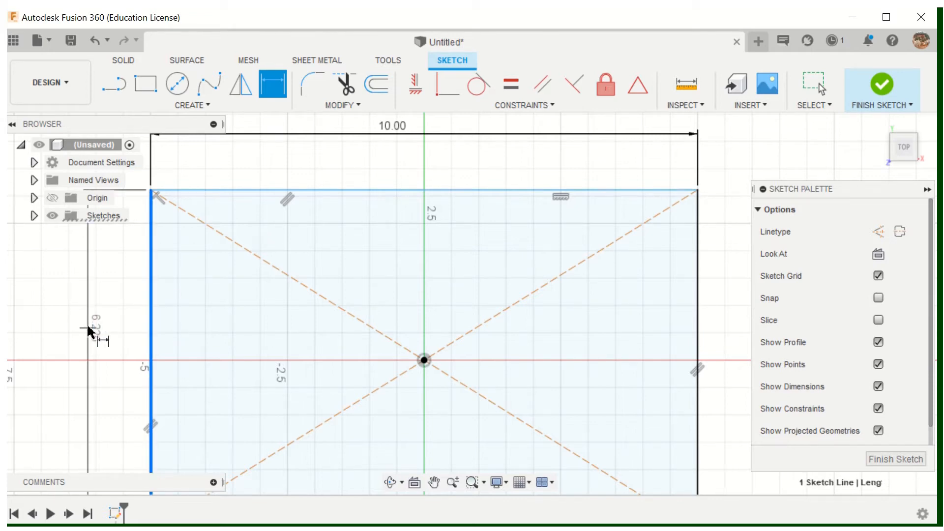
click(89, 328)
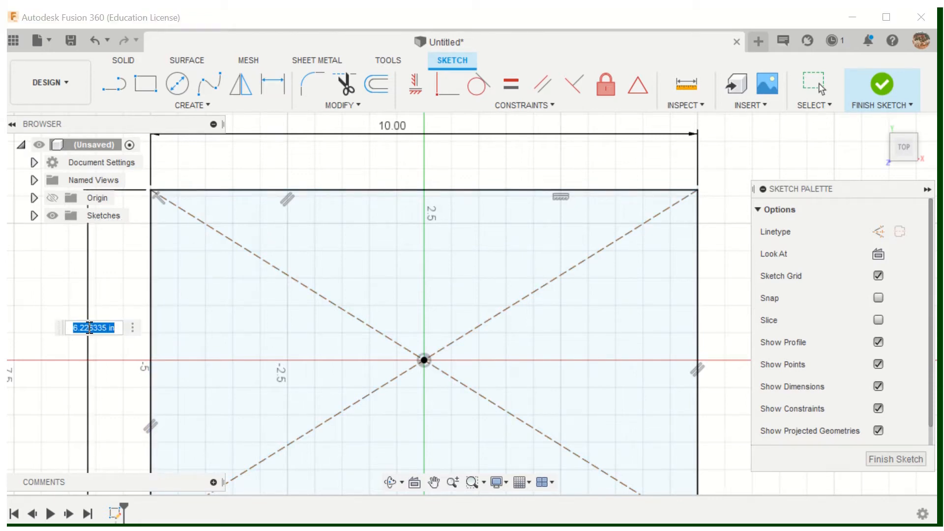
text(6)
key(Return)
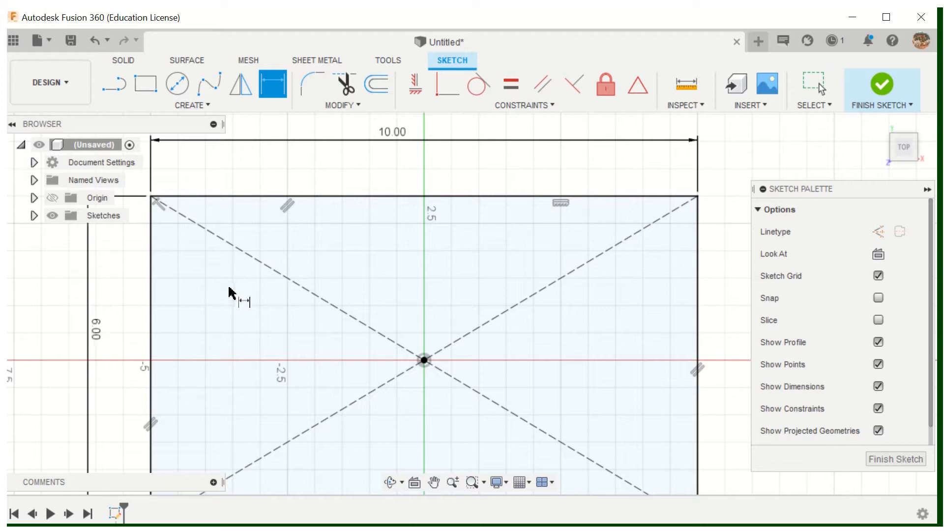
scroll(310, 369, down, 2)
scroll(334, 369, down, 2)
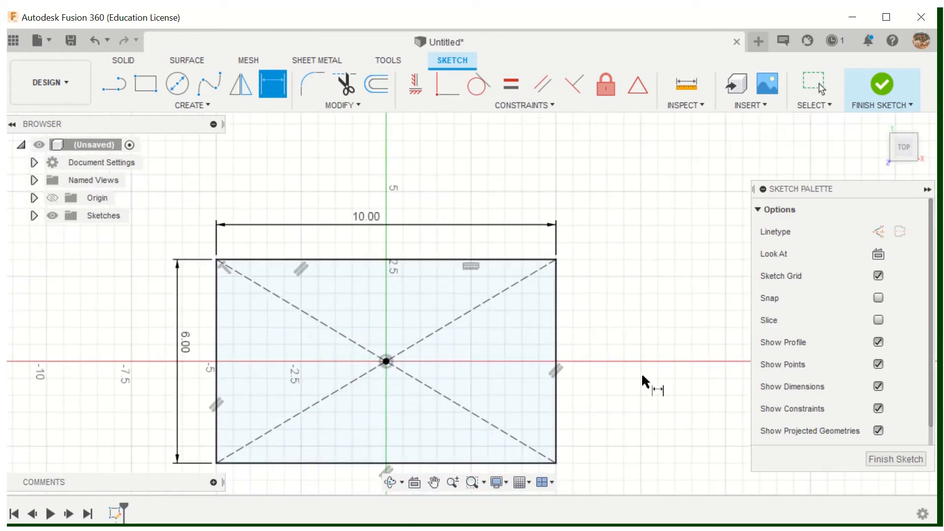
click(911, 465)
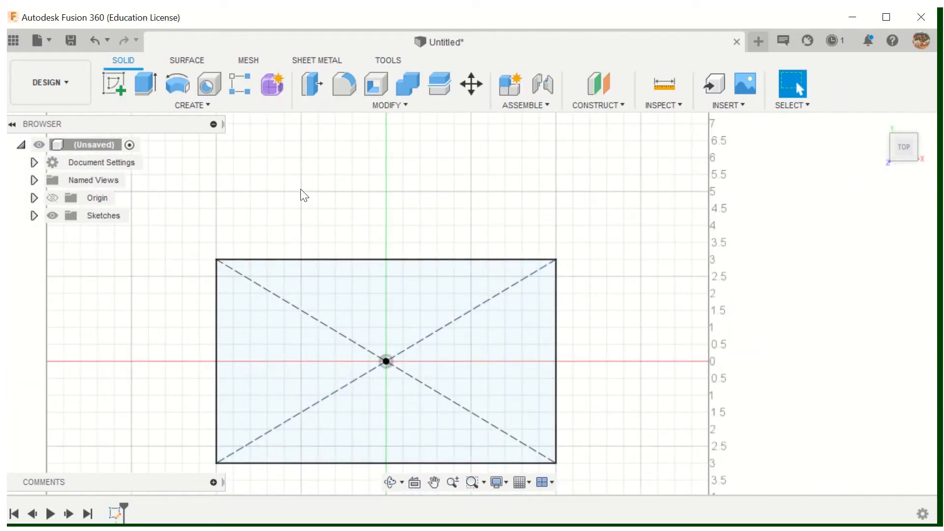
- Extrude the rectangle profile upward 5 in as a new body
click(143, 83)
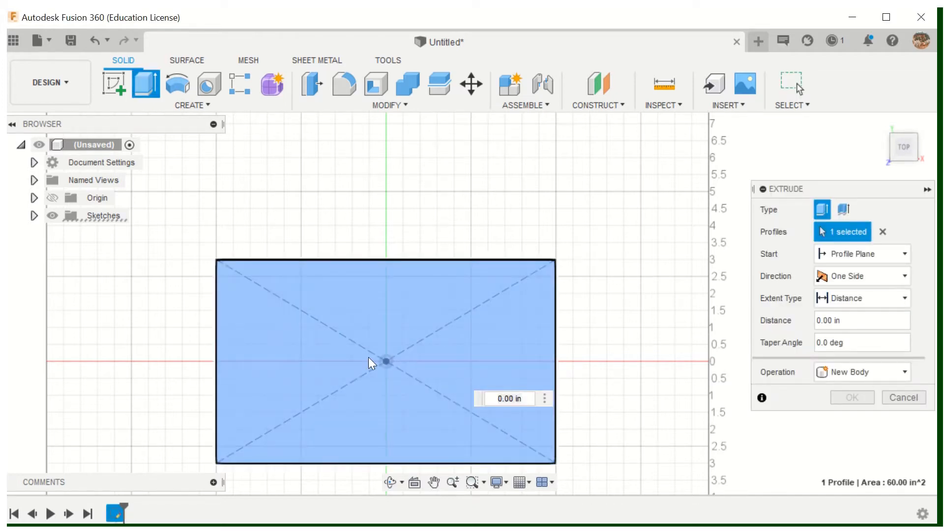
click(367, 357)
click(905, 153)
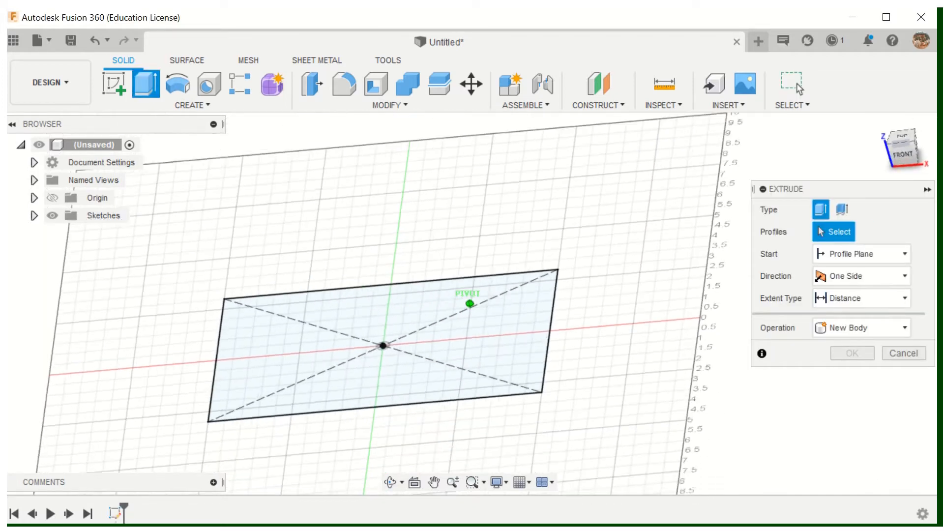
click(348, 380)
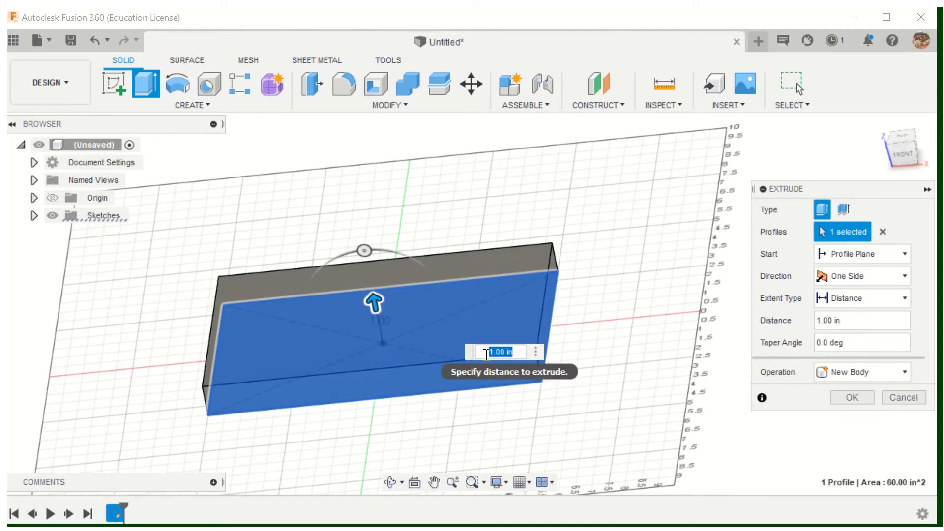
text(5)
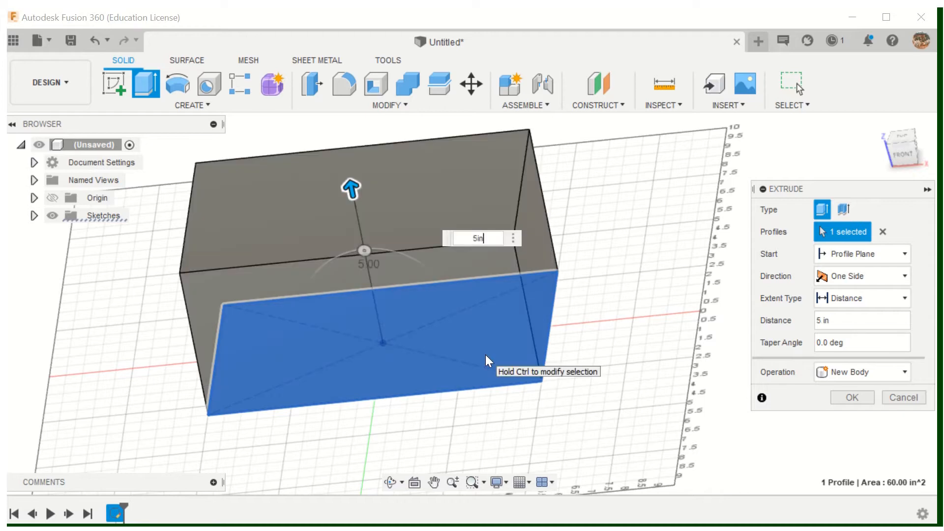
key(Return)
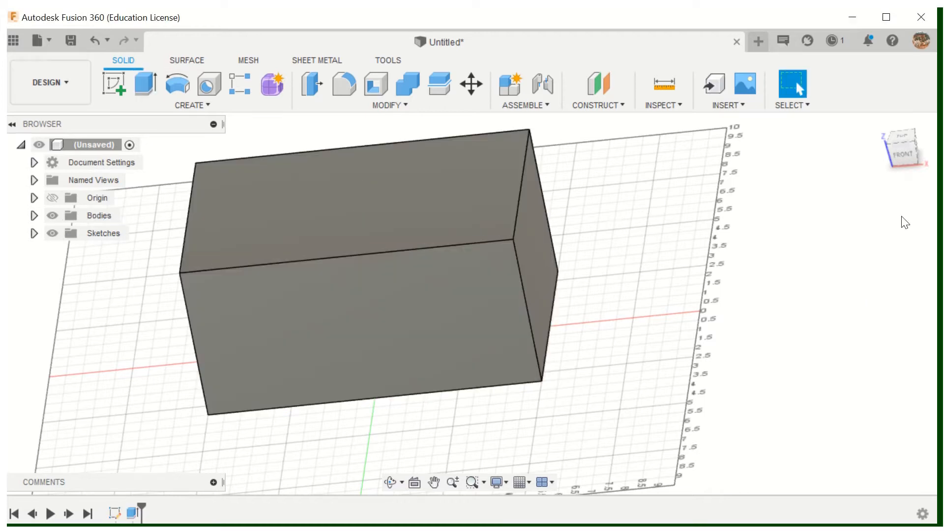
click(880, 123)
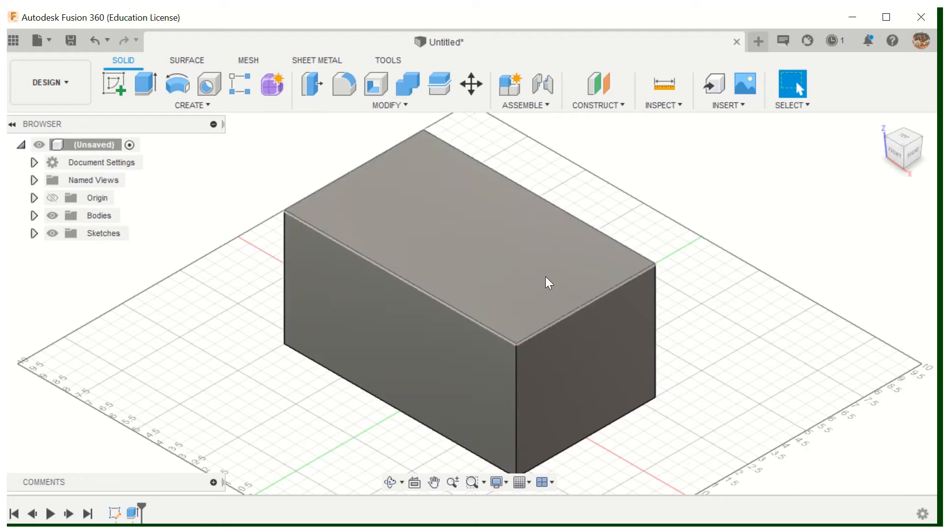
click(209, 87)
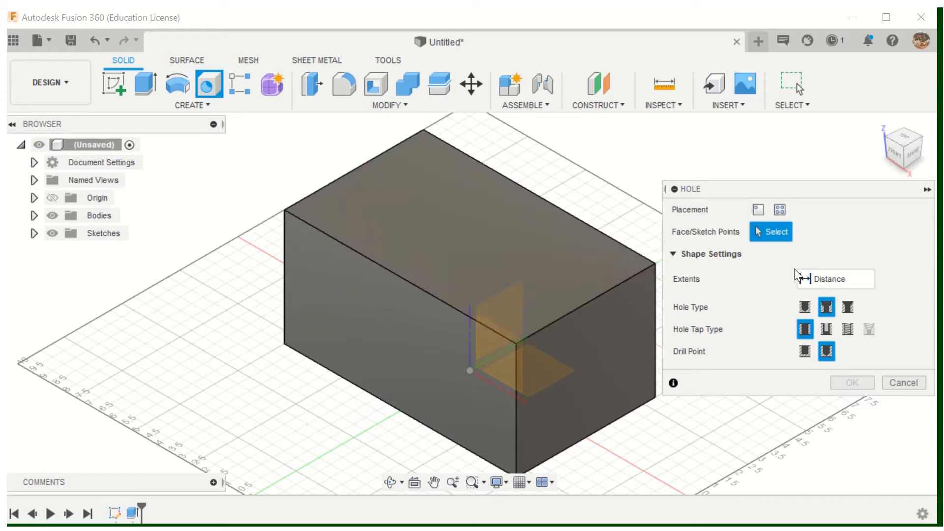
click(781, 209)
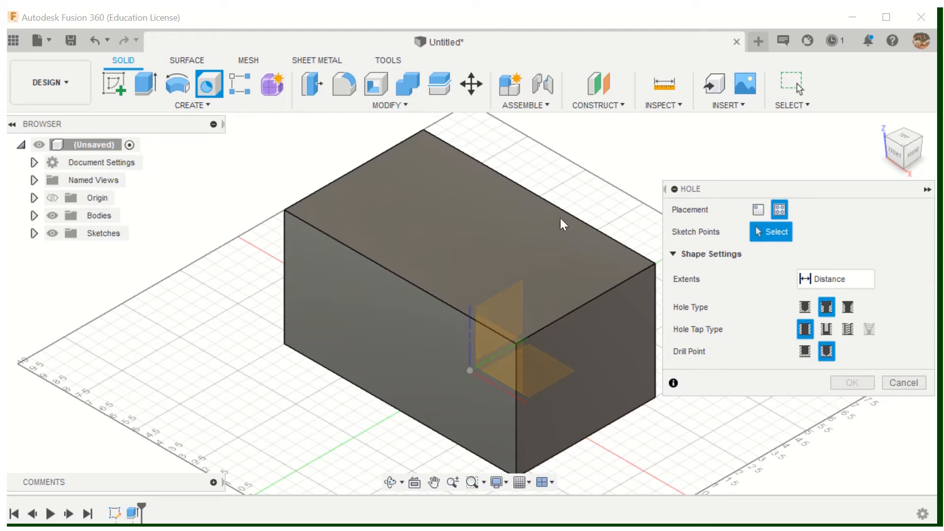
click(759, 211)
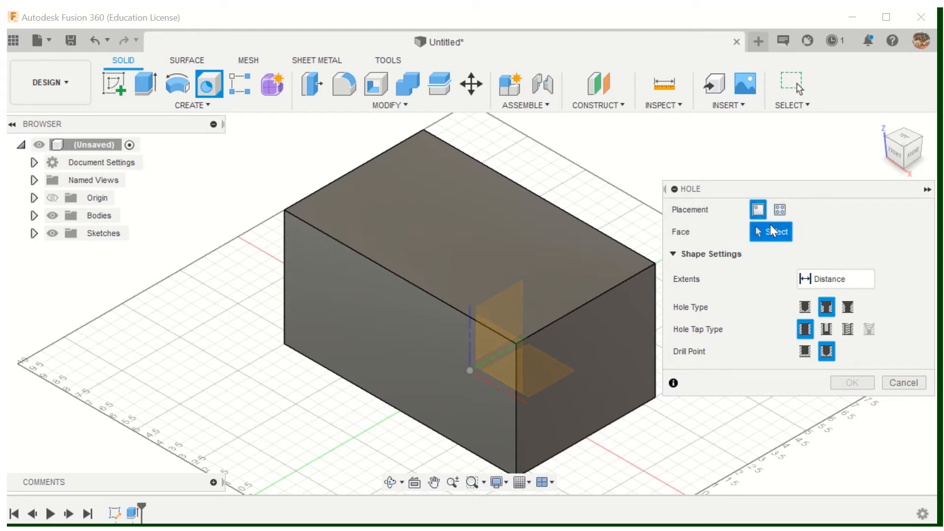
click(492, 238)
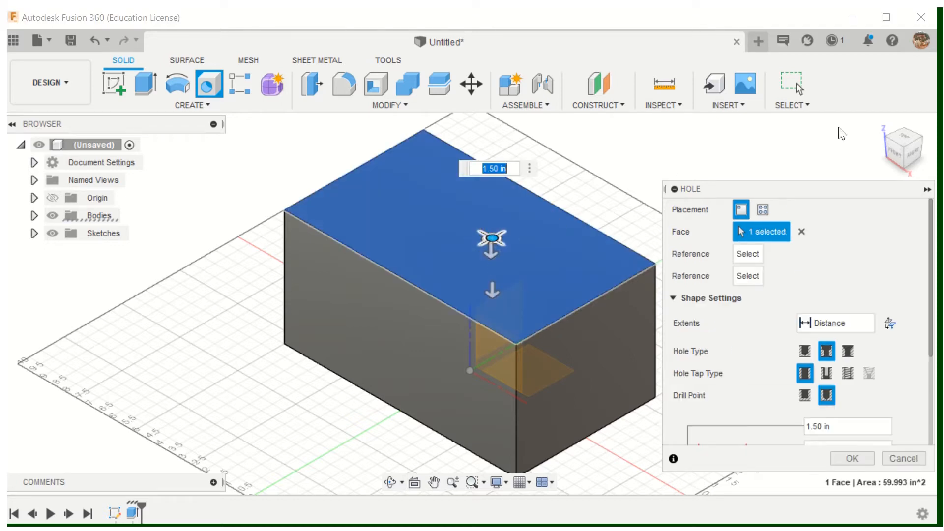
click(904, 139)
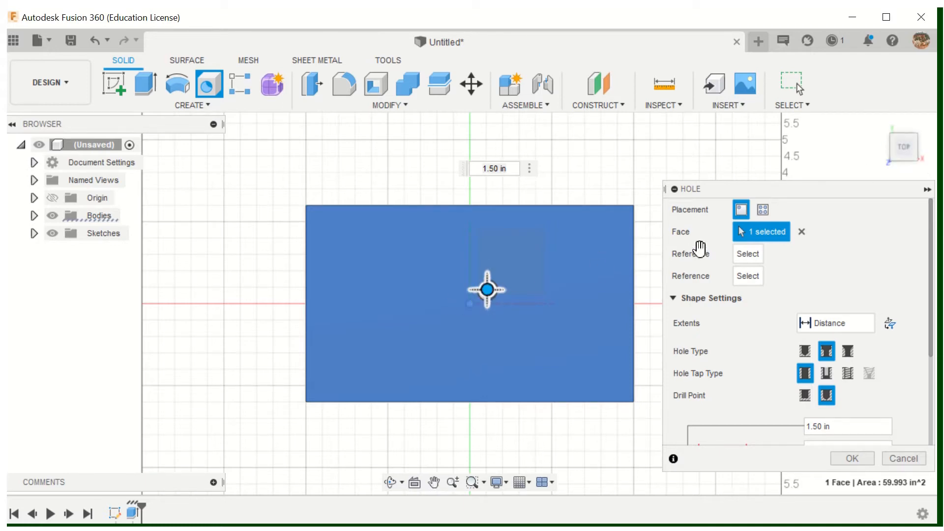
click(904, 458)
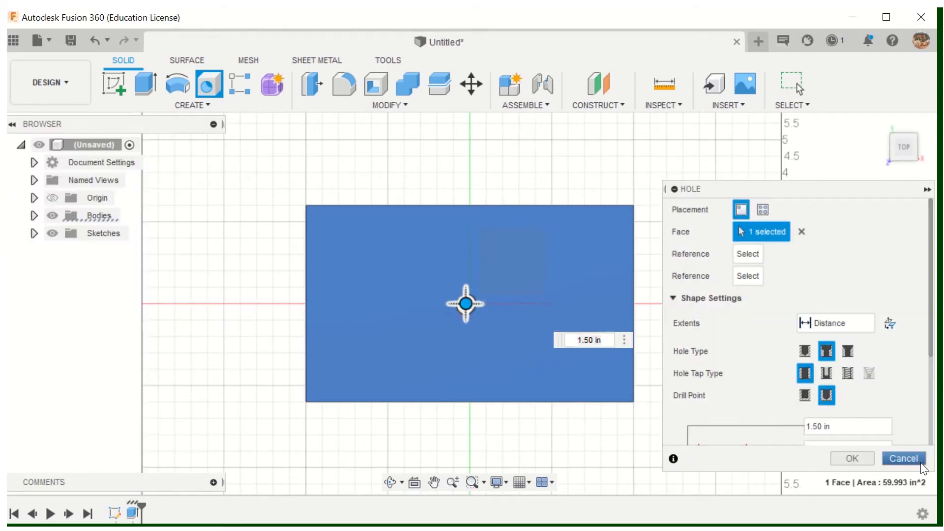
click(908, 460)
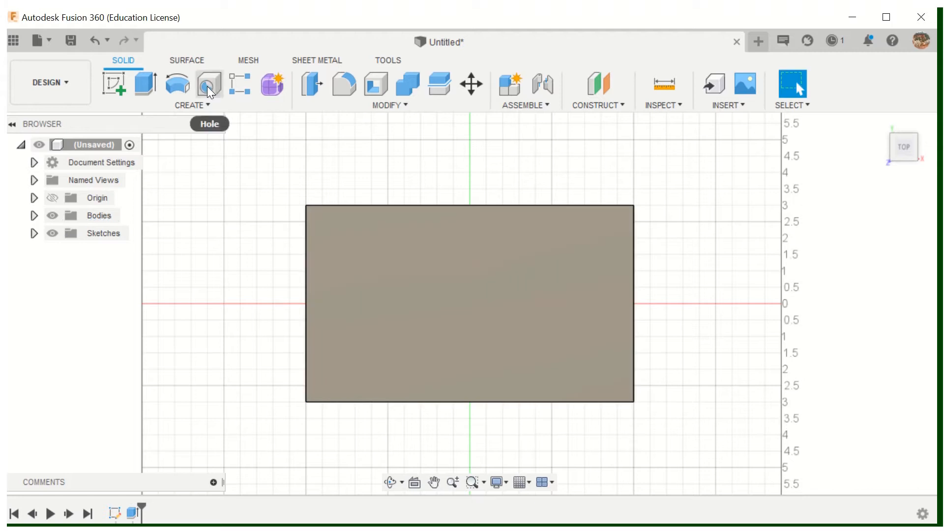
key(h)
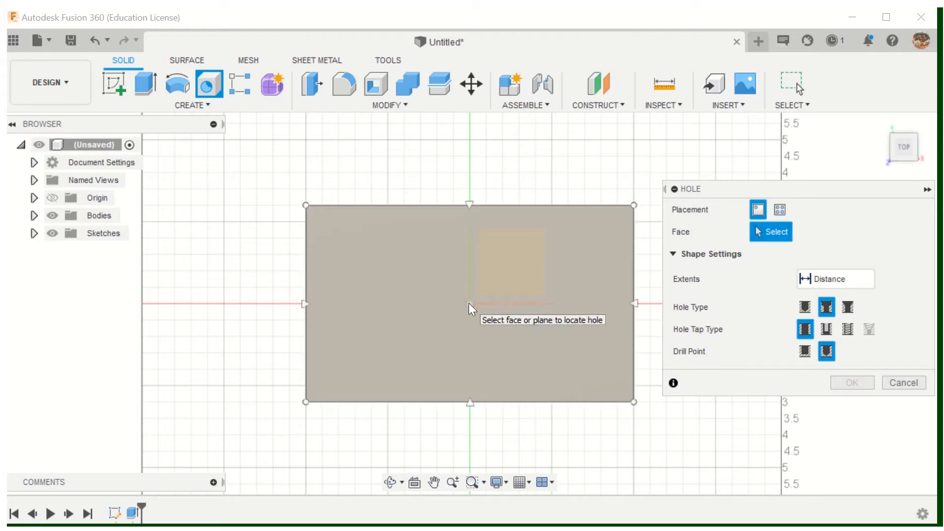
click(469, 304)
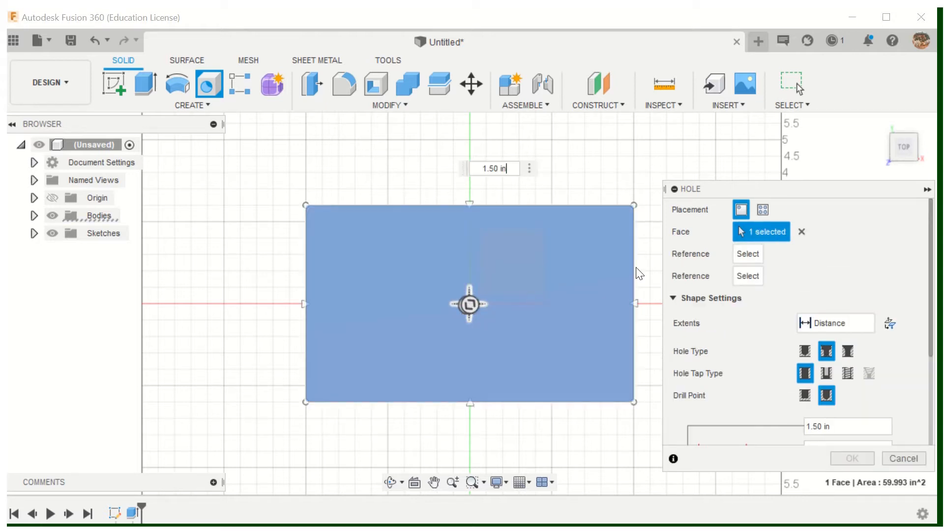
click(469, 310)
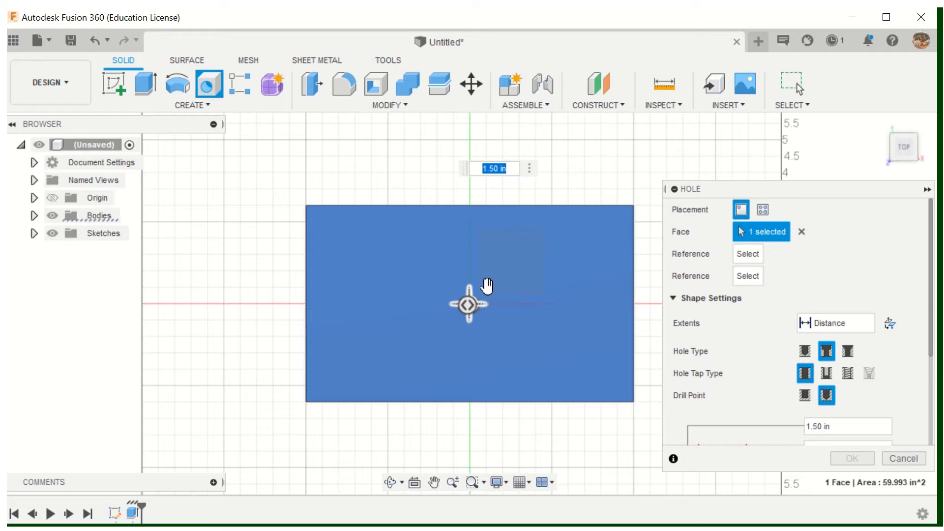
click(469, 305)
drag(476, 303, 470, 309)
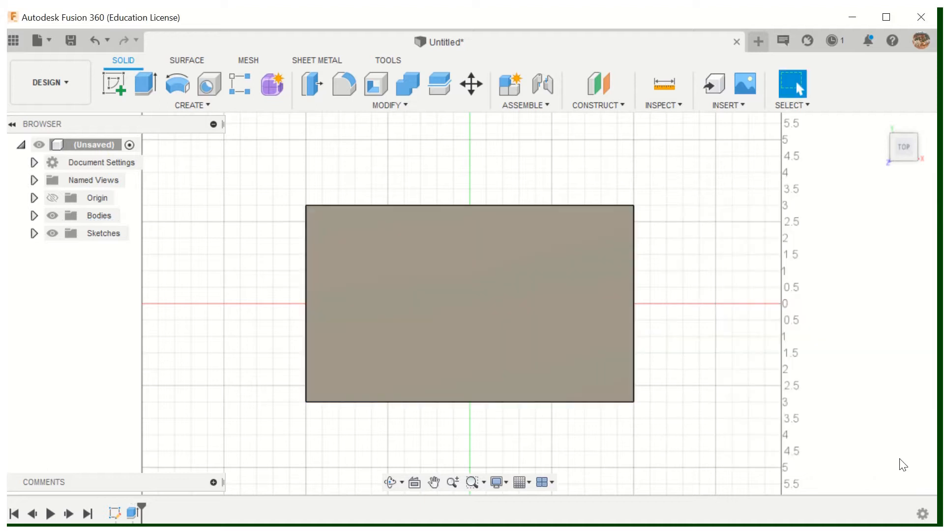
click(903, 458)
- Start a Hole with single-hole placement and locate it at the centre of the block's top face
click(215, 88)
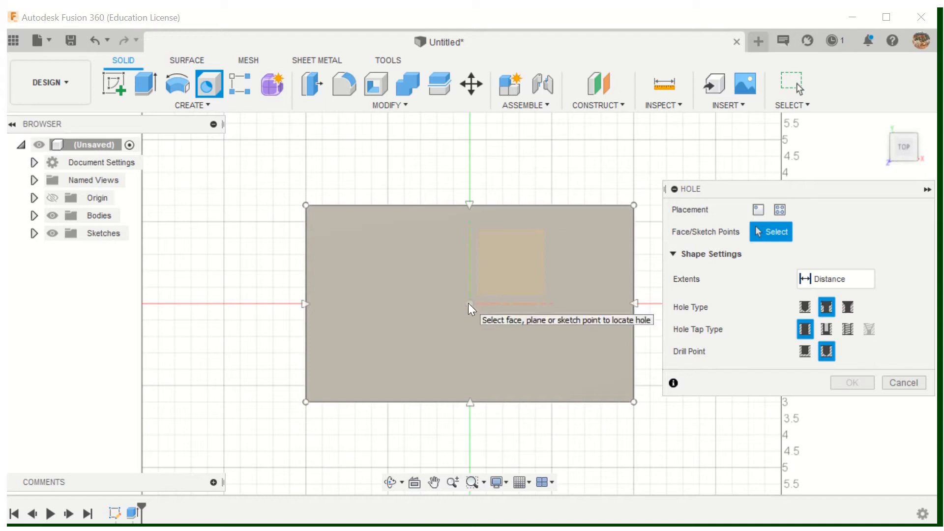
click(761, 209)
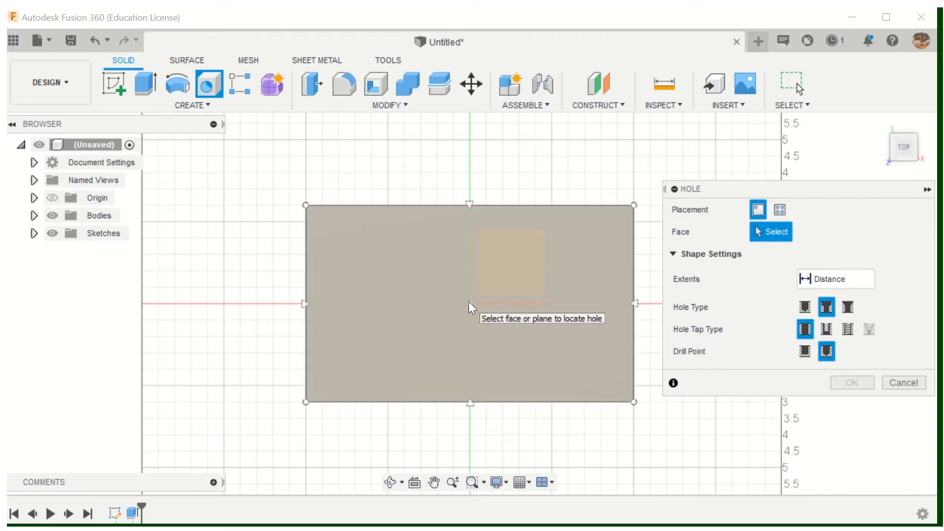
click(469, 305)
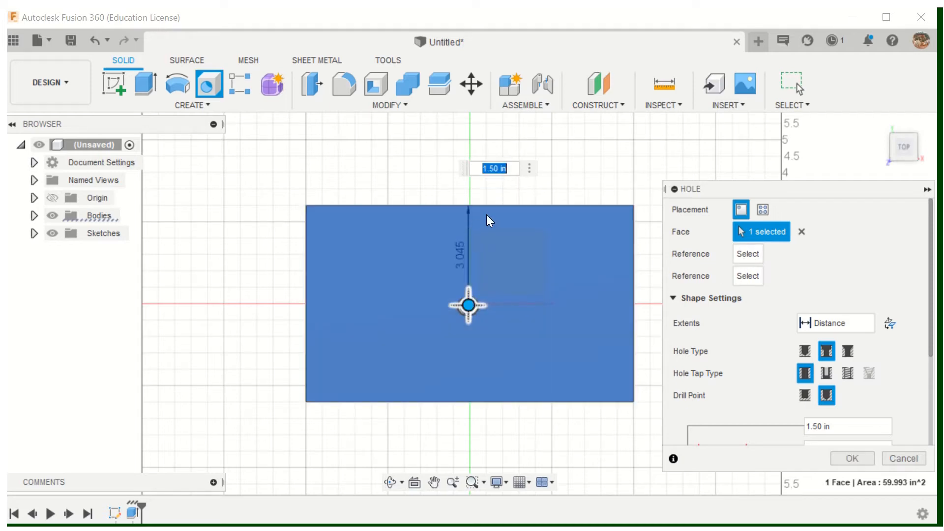
click(468, 253)
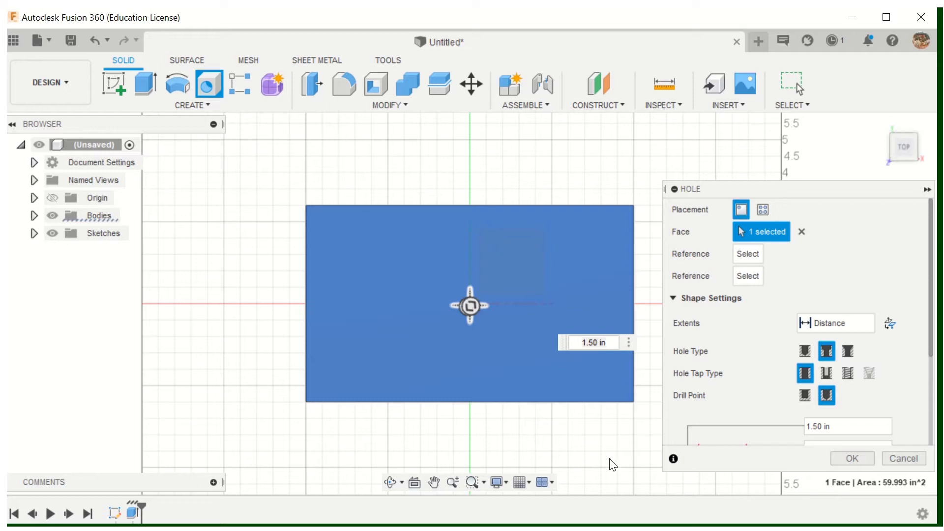
- Set the counterbore hole's overall depth to 4 in
scroll(792, 355, down, 3)
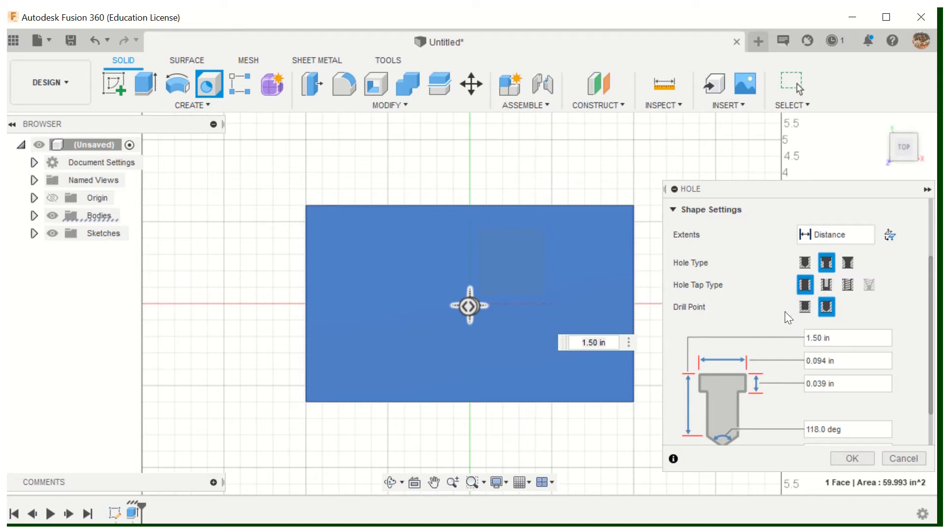
scroll(747, 324, down, 2)
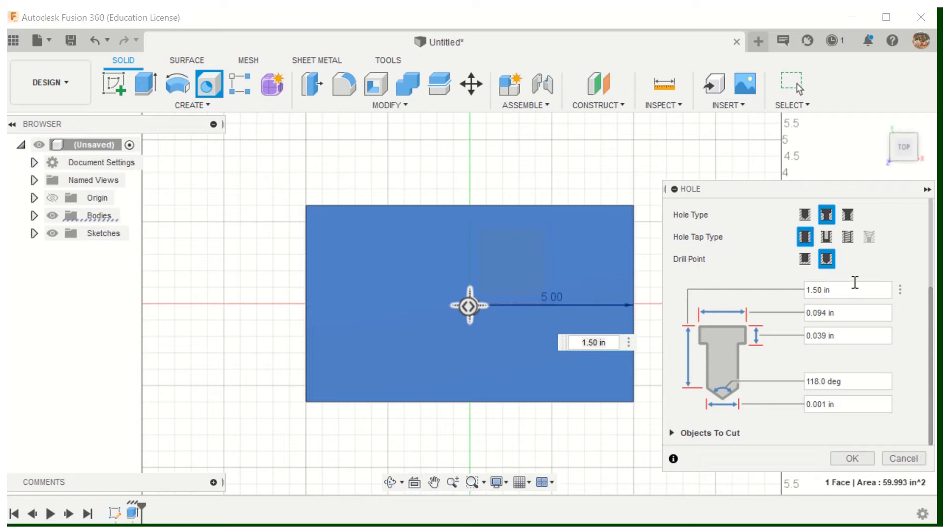
key(BackSpace)
key(BackSpace)
key(BackSpace)
key(BackSpace)
text(1)
key(BackSpace)
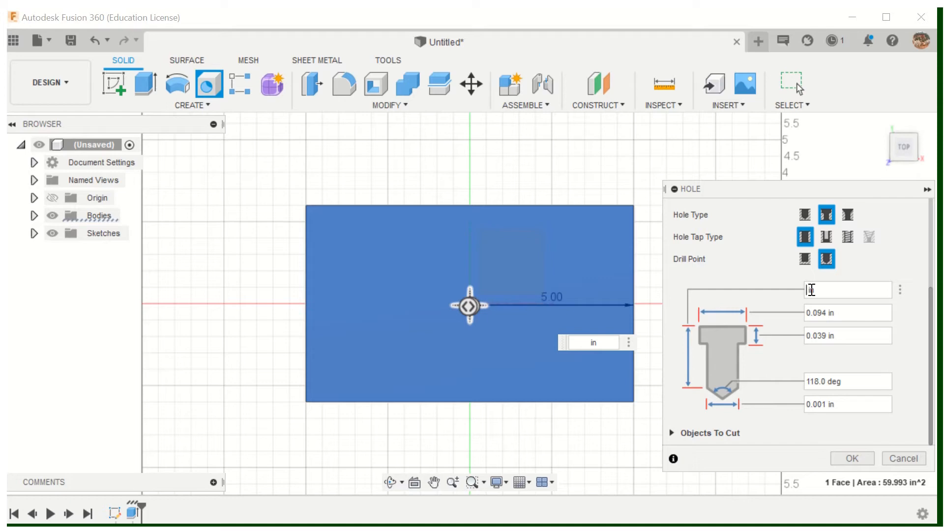
text(4)
- Set the counterbore's diameter to 2 in and its depth to 0.5 in
key(BackSpace)
key(BackSpace)
key(BackSpace)
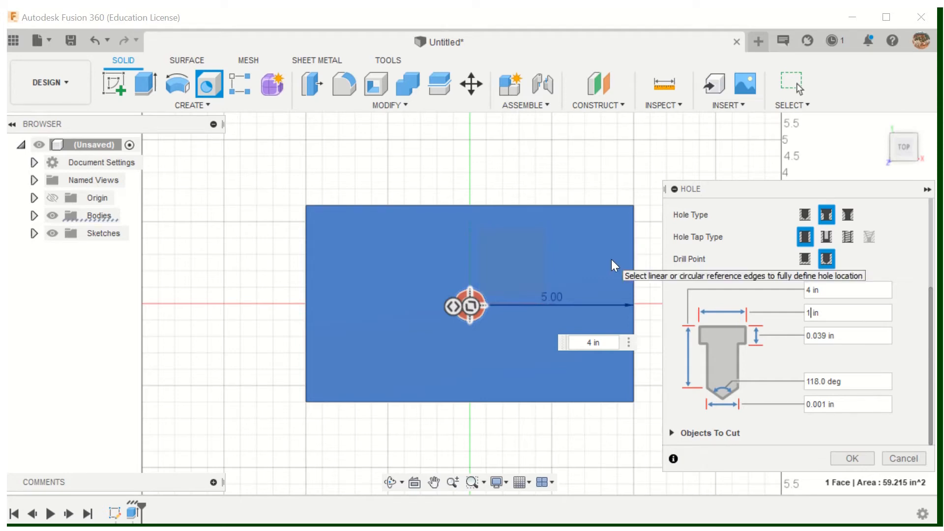
text(2)
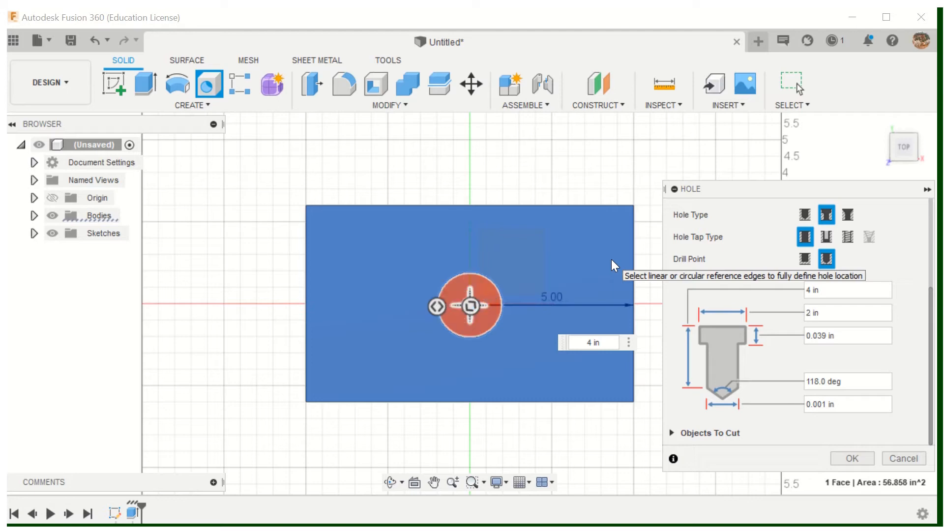
click(827, 337)
key(BackSpace)
key(BackSpace)
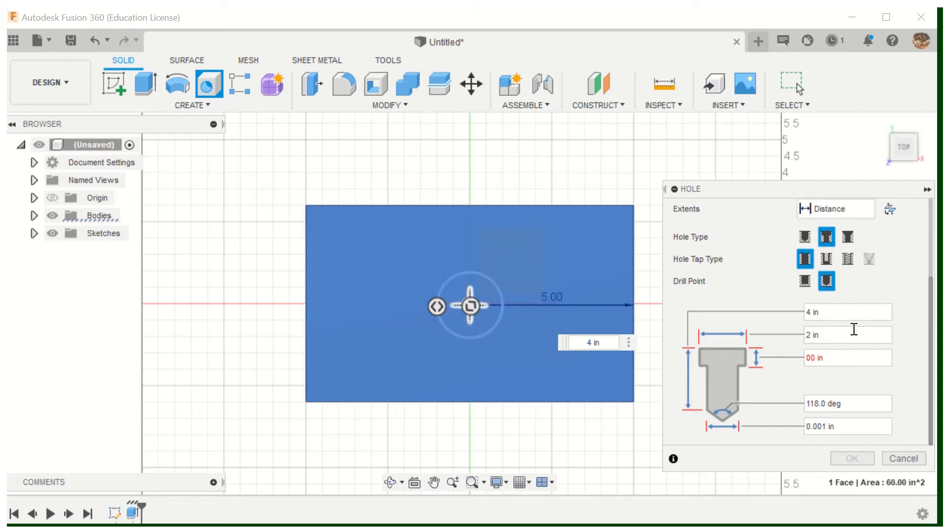
text(5)
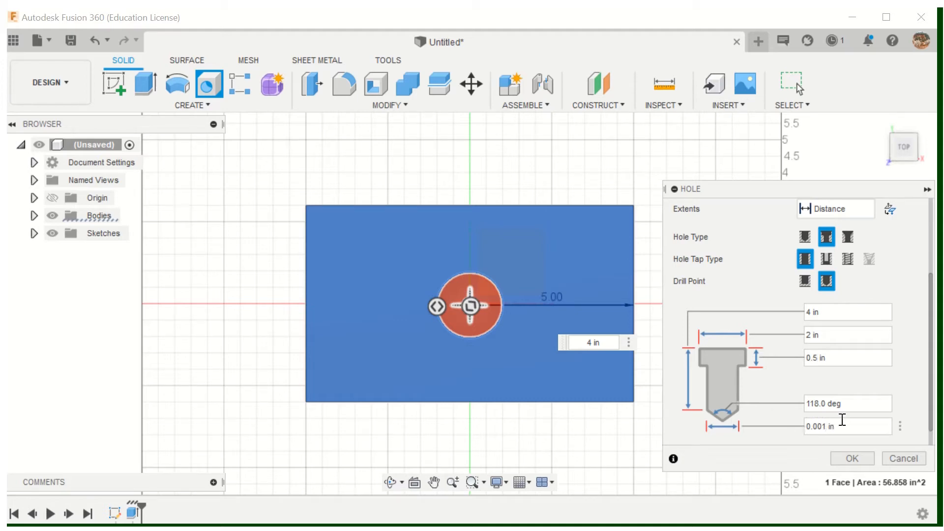
- Set the drilled hole's diameter to 0.5 in and create the hole
key(BackSpace)
key(BackSpace)
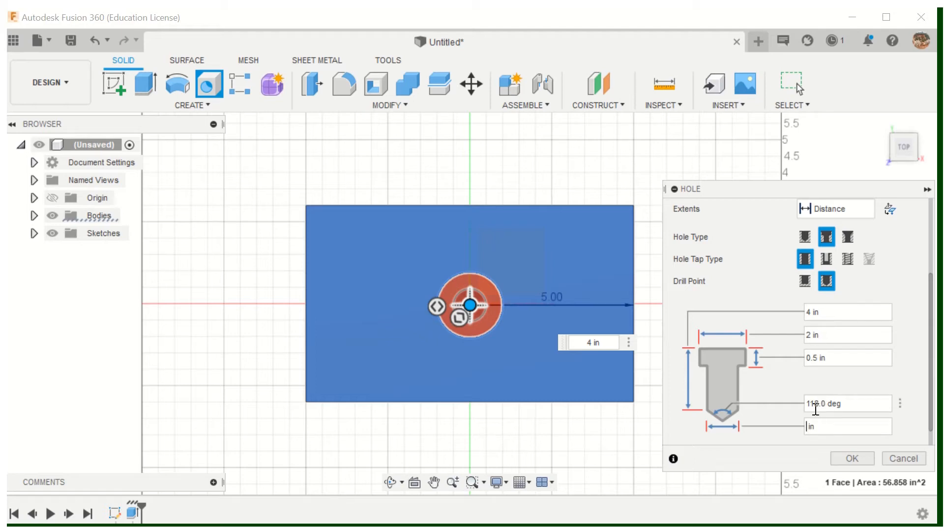
text(0.5)
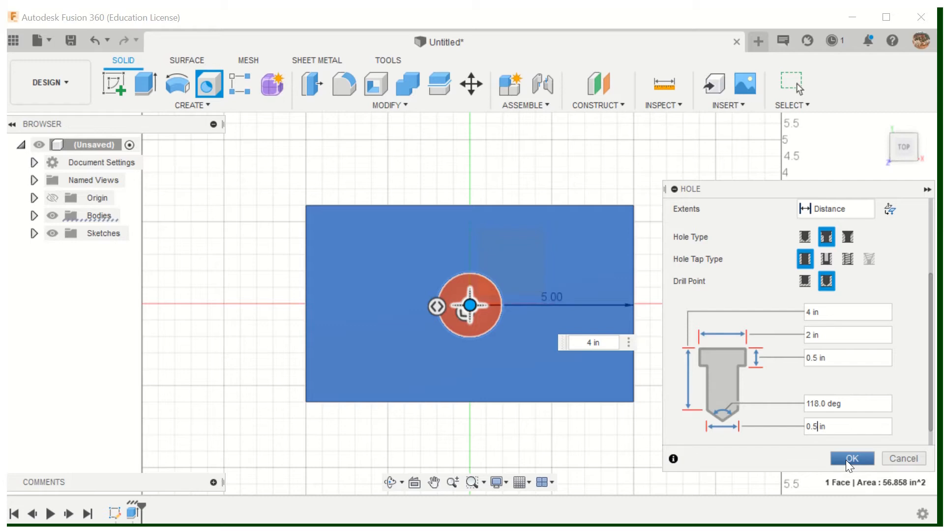
click(851, 458)
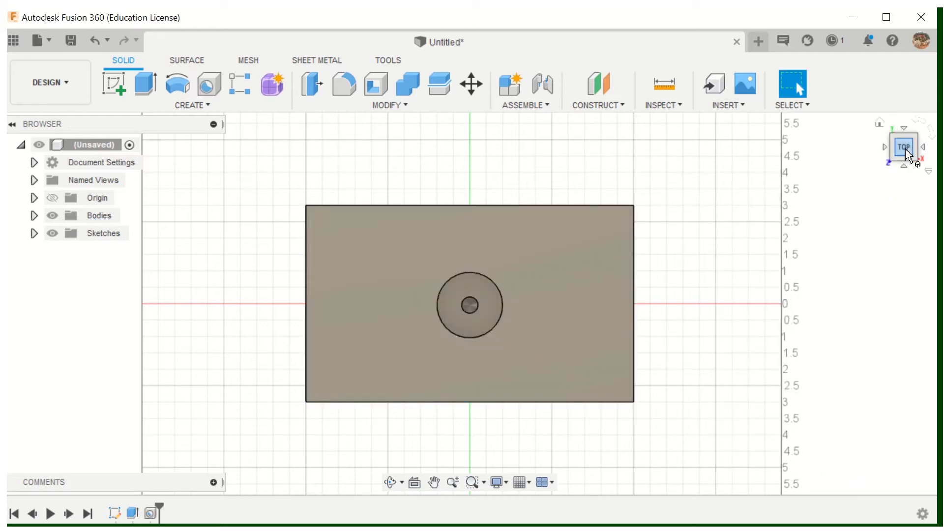
- Inspect the hole with a Section Analysis from the block's left end face, offset -5 in
mouse_move(905, 149)
mouse_down()
mouse_move(899, 59)
mouse_move(900, 109)
mouse_up()
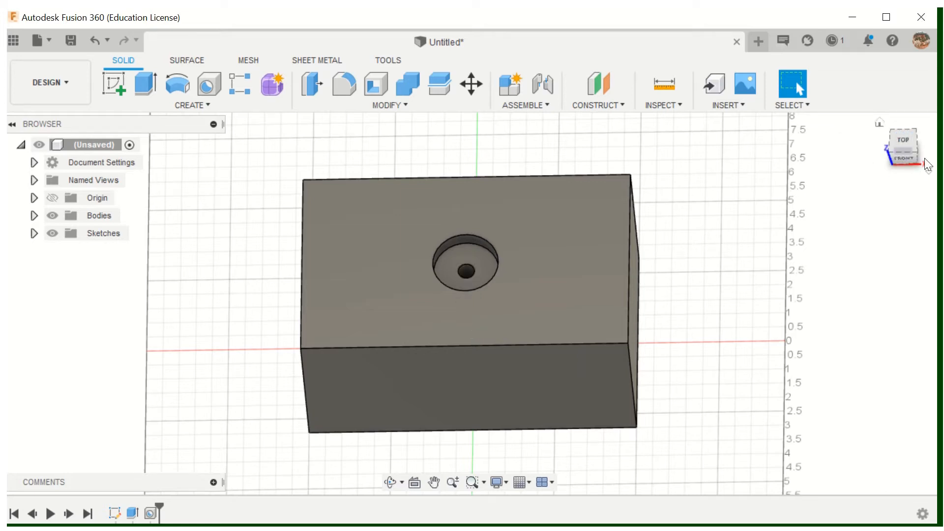
mouse_move(908, 156)
mouse_down()
mouse_move(907, 127)
mouse_move(911, 141)
mouse_move(930, 146)
mouse_move(922, 149)
mouse_up()
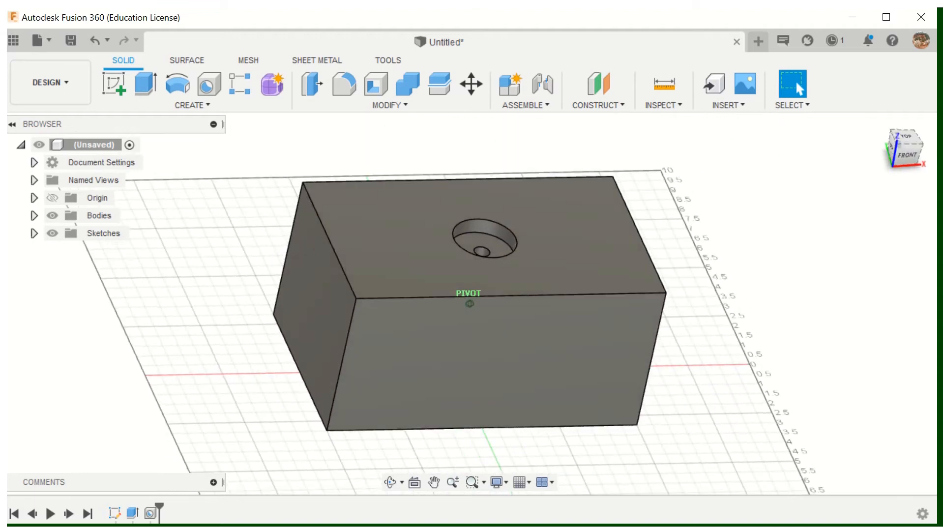
click(671, 107)
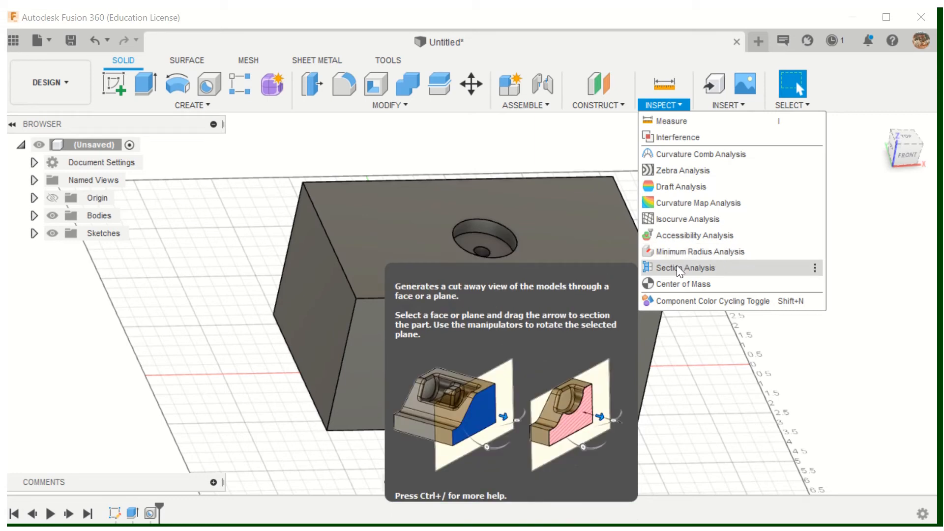
click(663, 106)
click(697, 267)
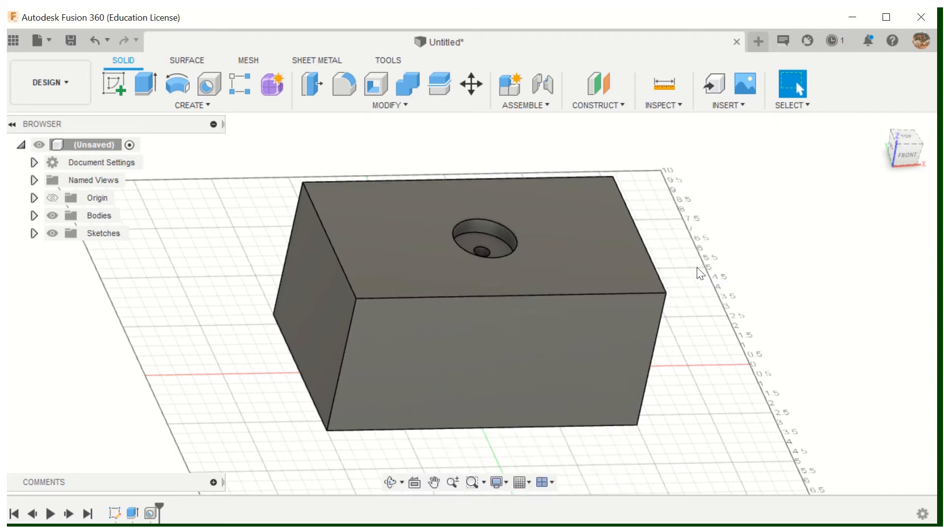
click(324, 315)
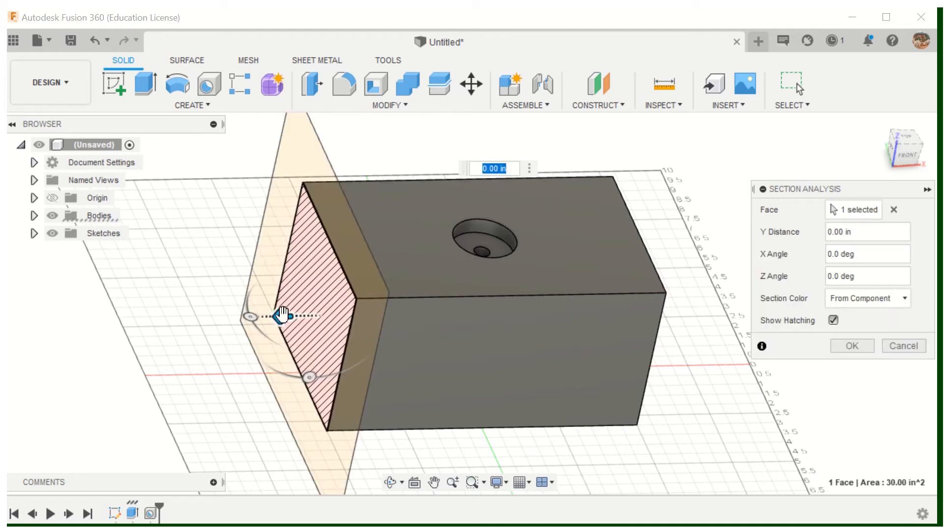
mouse_move(280, 316)
mouse_down()
mouse_move(207, 326)
mouse_move(358, 331)
mouse_move(434, 350)
mouse_up()
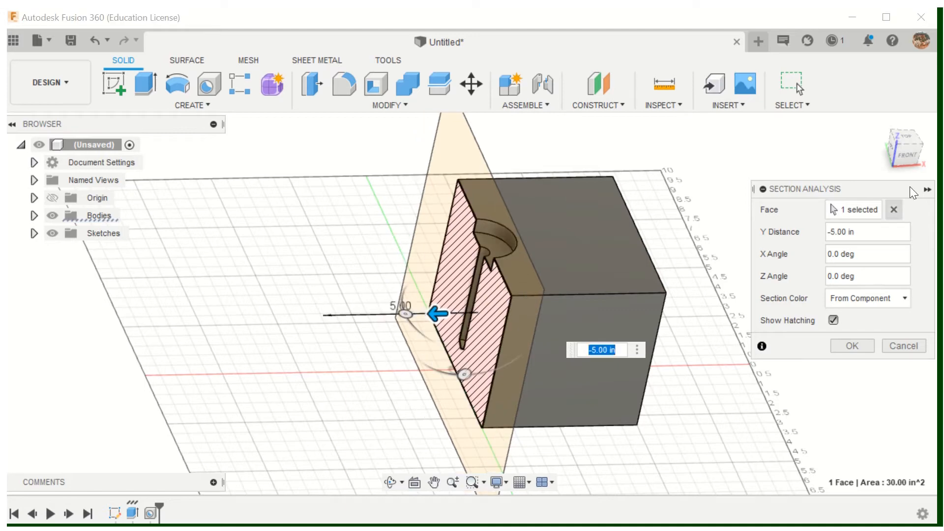
- Examine the cutaway while moving the section plane out to 4 in and back to -5 in, and cancel the analysis
mouse_move(909, 167)
mouse_down()
mouse_move(885, 141)
mouse_move(877, 171)
mouse_up()
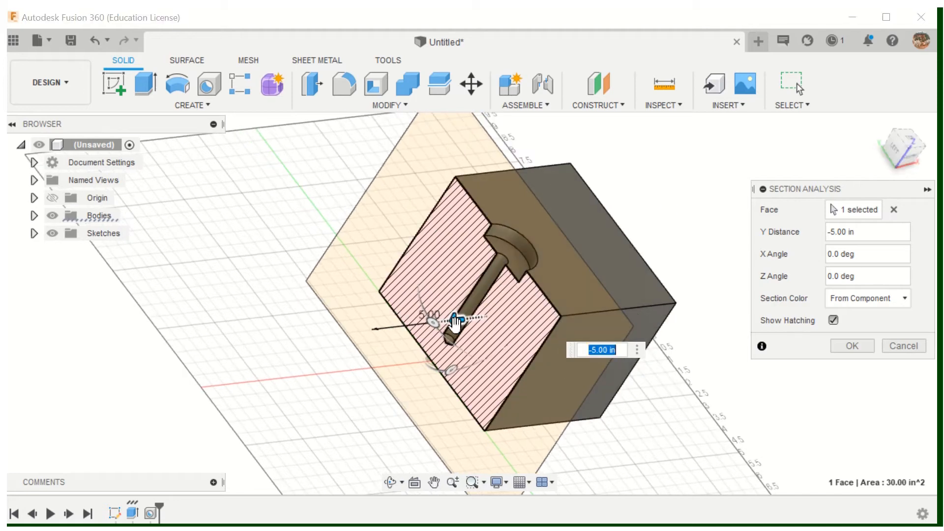
drag(459, 322, 253, 415)
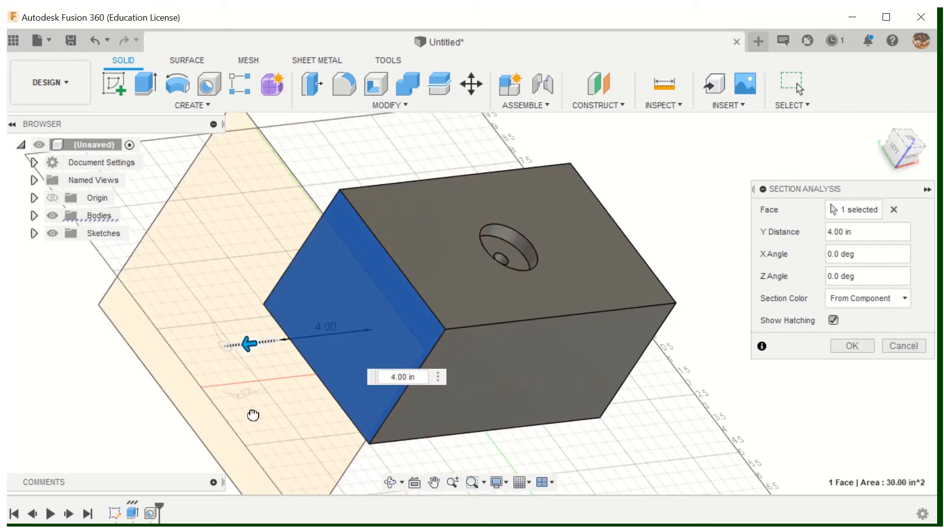
click(892, 155)
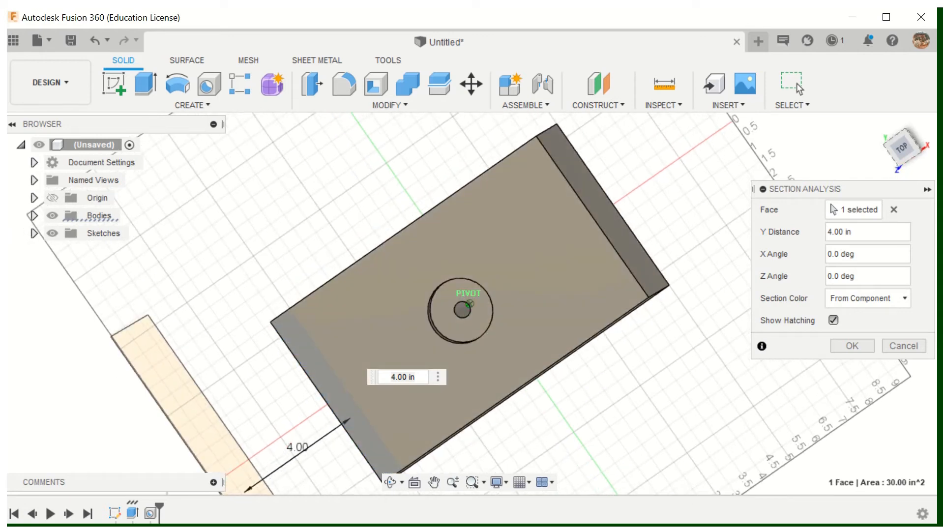
mouse_move(896, 189)
mouse_down()
mouse_move(894, 200)
mouse_move(901, 151)
mouse_up()
shift+middle_drag(460, 232, 442, 232)
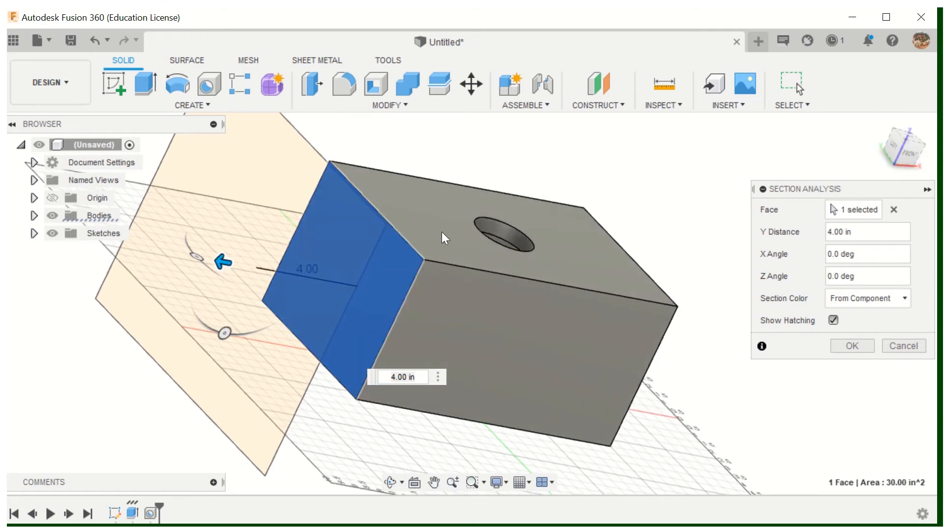
drag(214, 259, 445, 311)
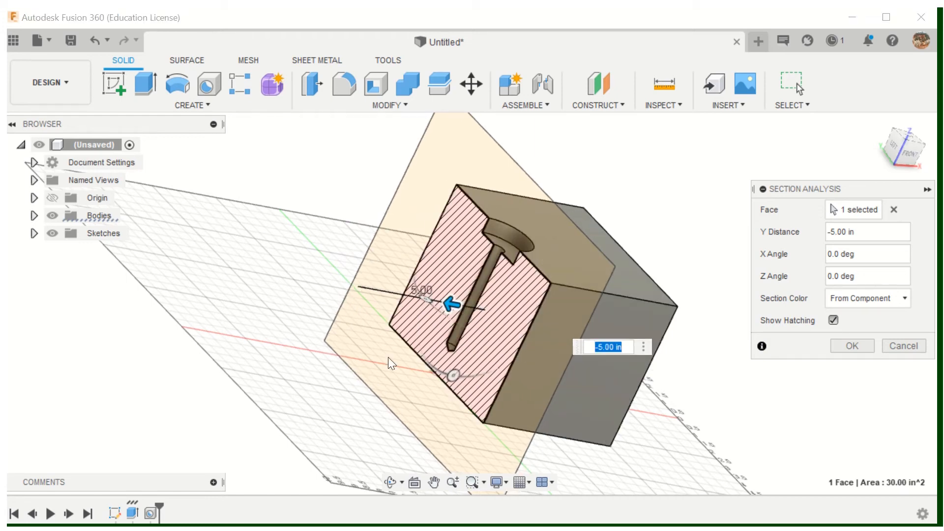
mouse_move(898, 150)
mouse_down()
mouse_move(933, 163)
mouse_move(8, 167)
mouse_move(3, 207)
mouse_move(3, 167)
mouse_move(930, 169)
mouse_move(872, 177)
mouse_up()
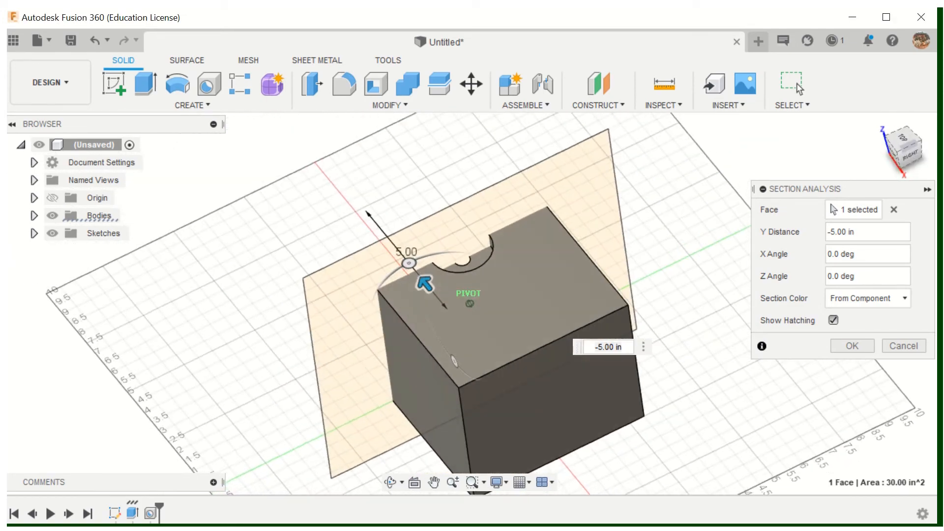
click(906, 346)
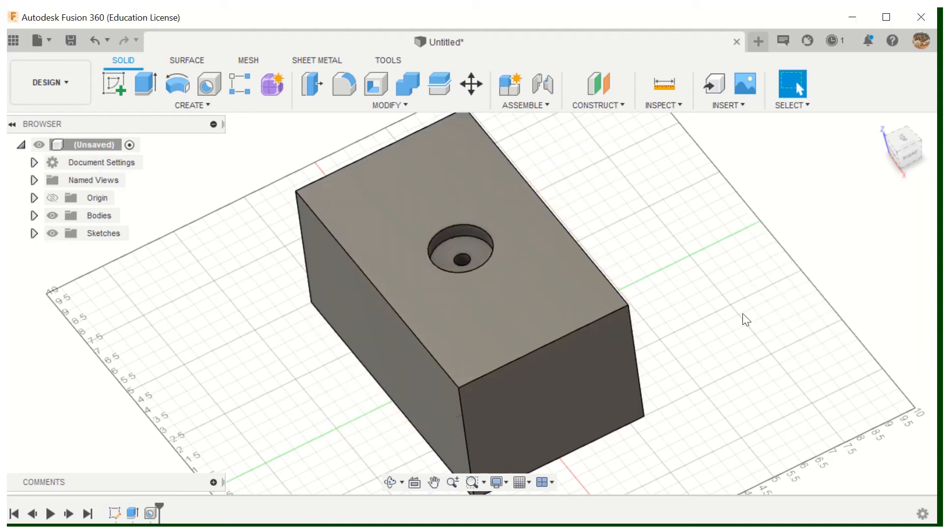
- Inspect the hole lengthwise with a Section Analysis from the block's long front face, offset -3 in, and cancel it
click(646, 109)
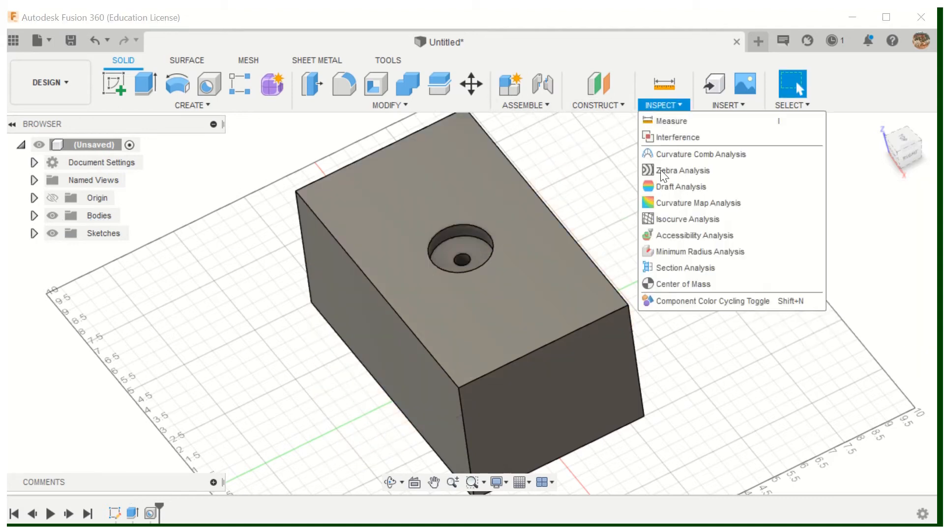
click(662, 266)
click(376, 326)
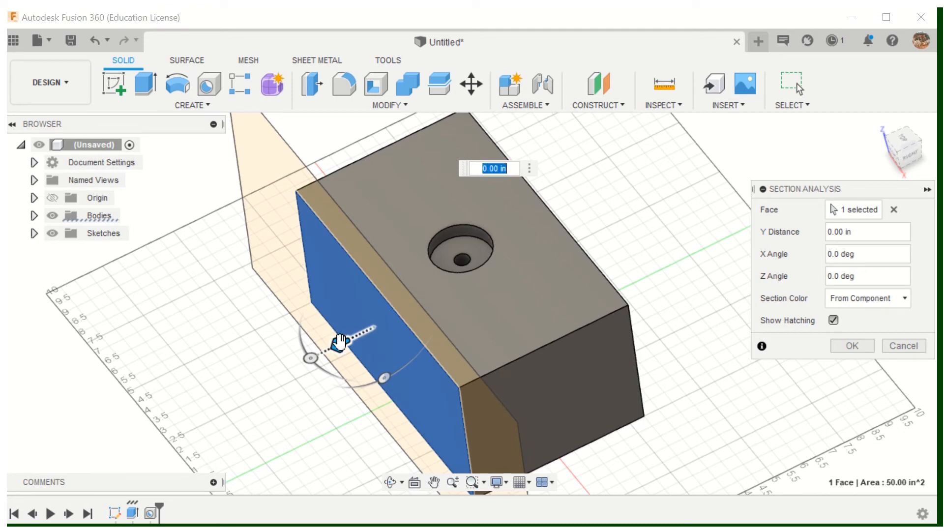
mouse_move(342, 345)
mouse_down()
mouse_move(438, 324)
mouse_move(429, 328)
mouse_up()
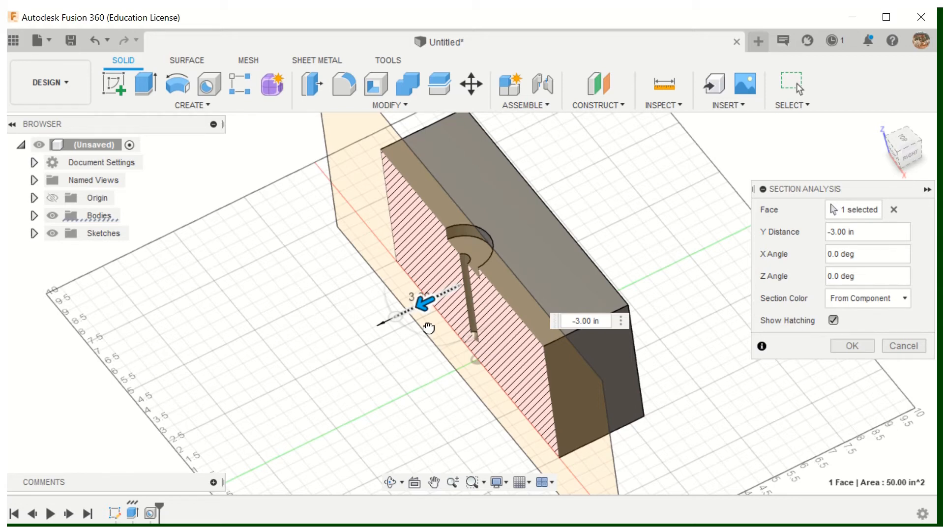
drag(428, 328, 428, 328)
click(914, 347)
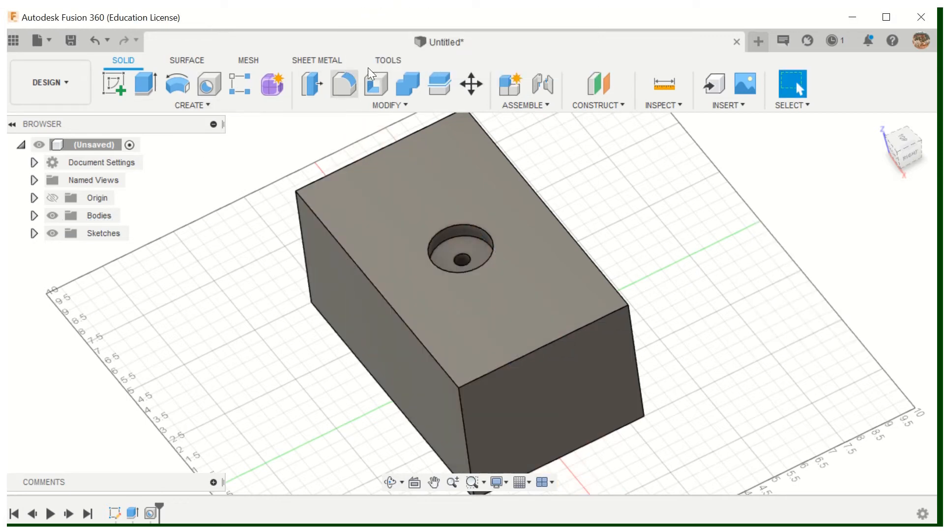
- Start a new drawing from the design and name the unsaved design "Hole Example" for saving
click(46, 42)
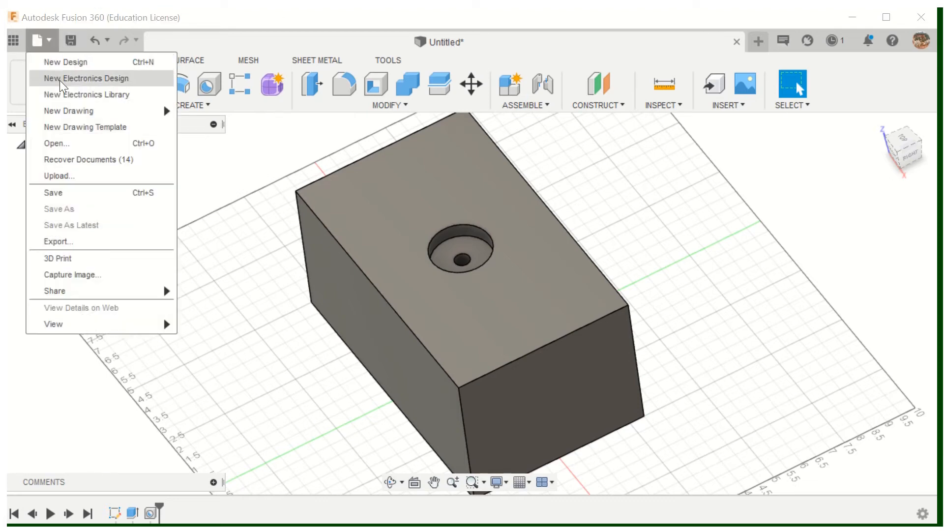
mouse_move(96, 113)
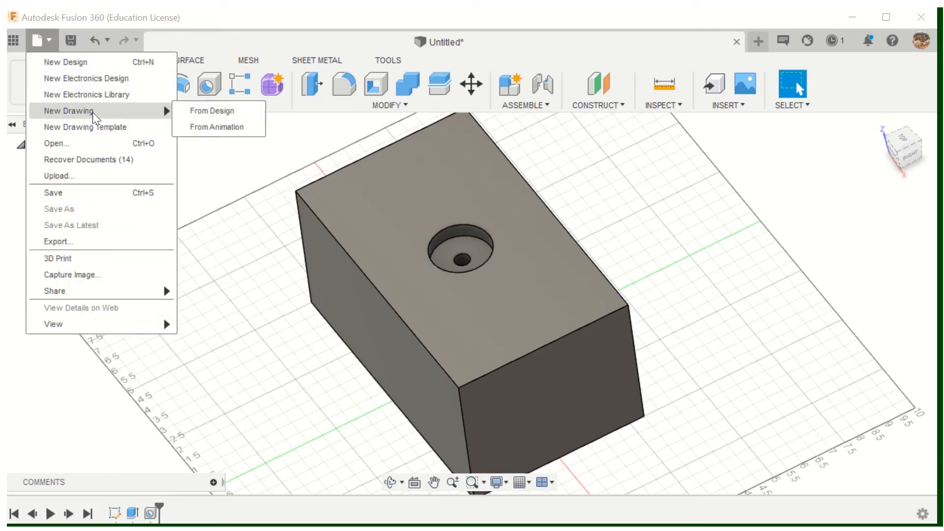
click(203, 110)
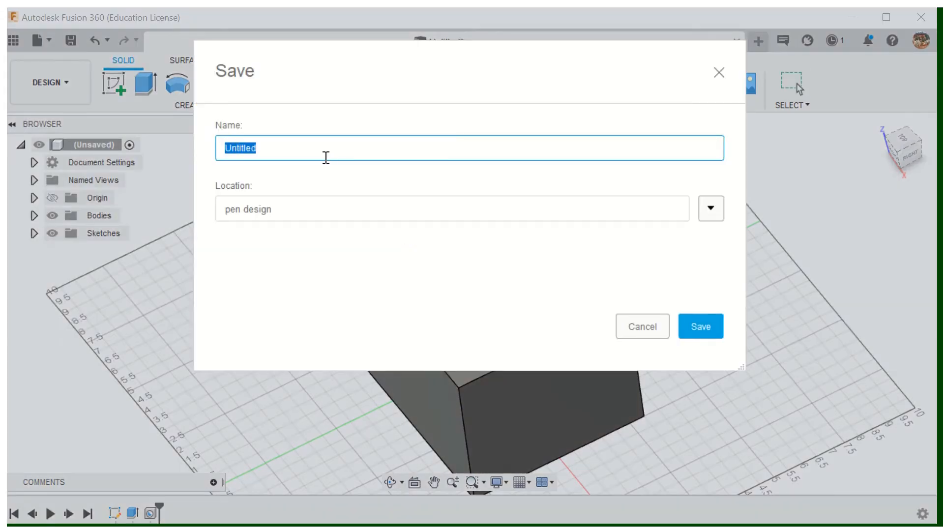
text(Hole Exam)
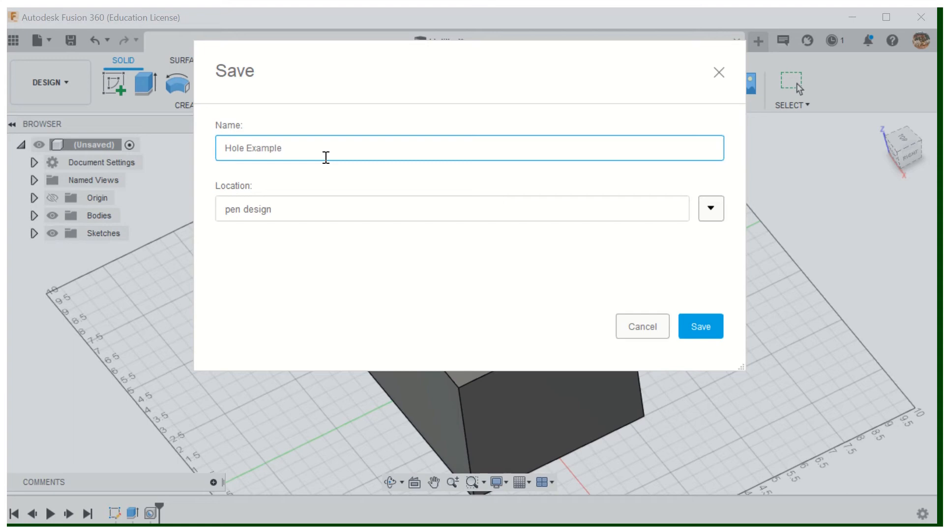
text(ple)
- Browse the save location, keep the pen design project, and save the design
click(712, 208)
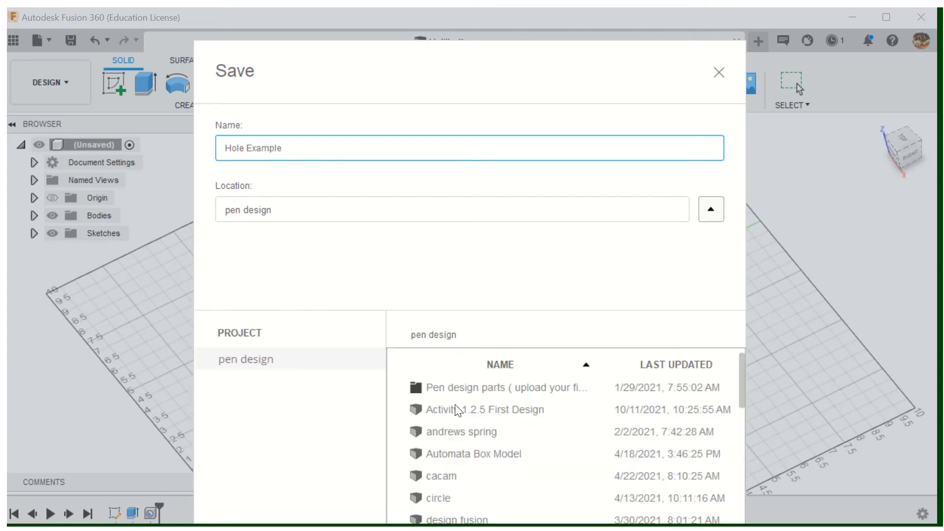
scroll(456, 404, down, 5)
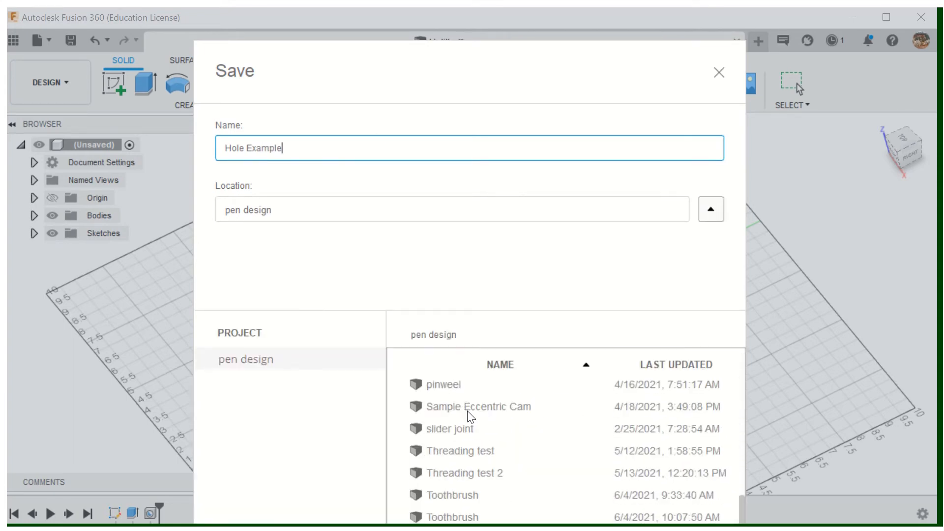
scroll(470, 418, up, 5)
click(270, 362)
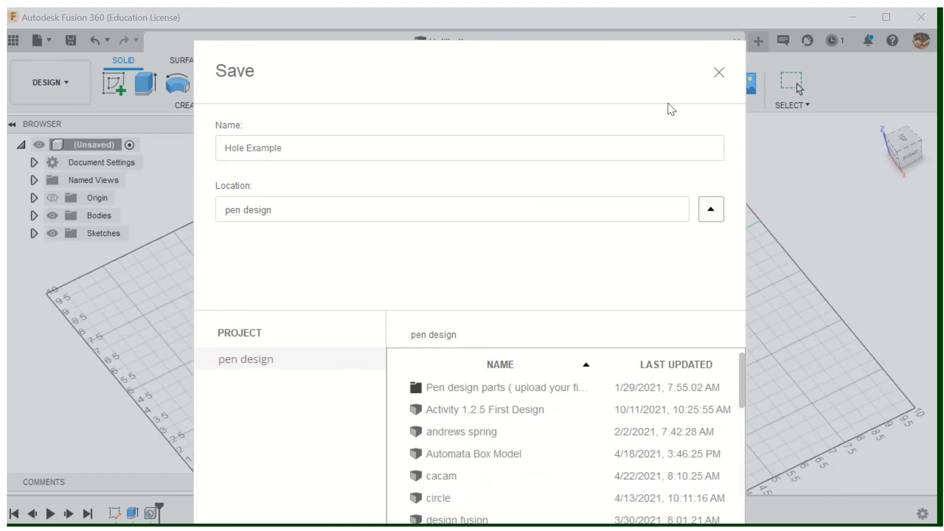
scroll(538, 365, down, 1)
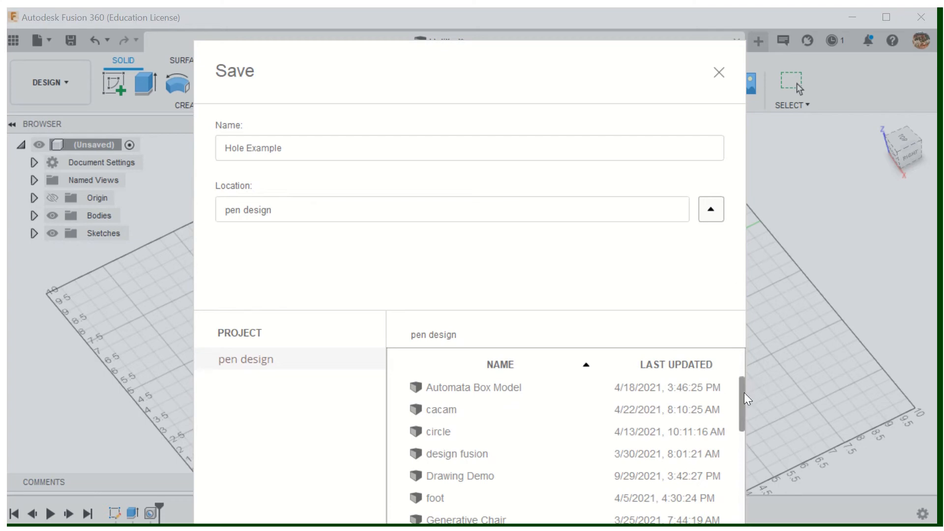
drag(745, 393, 744, 459)
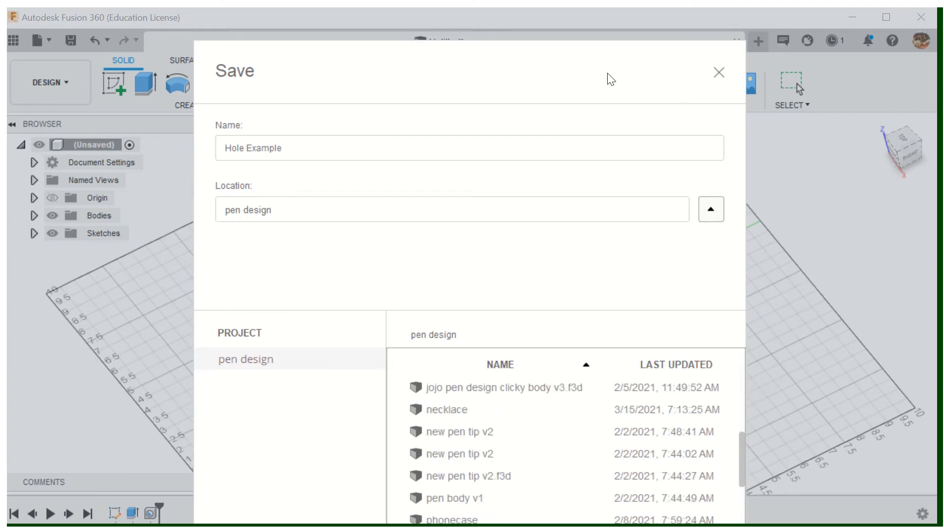
drag(609, 78, 575, 23)
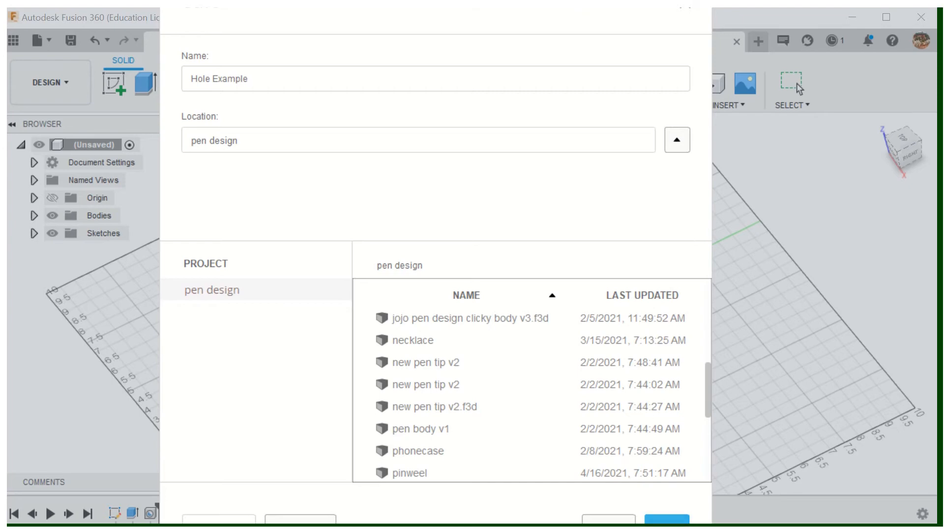
key(Escape)
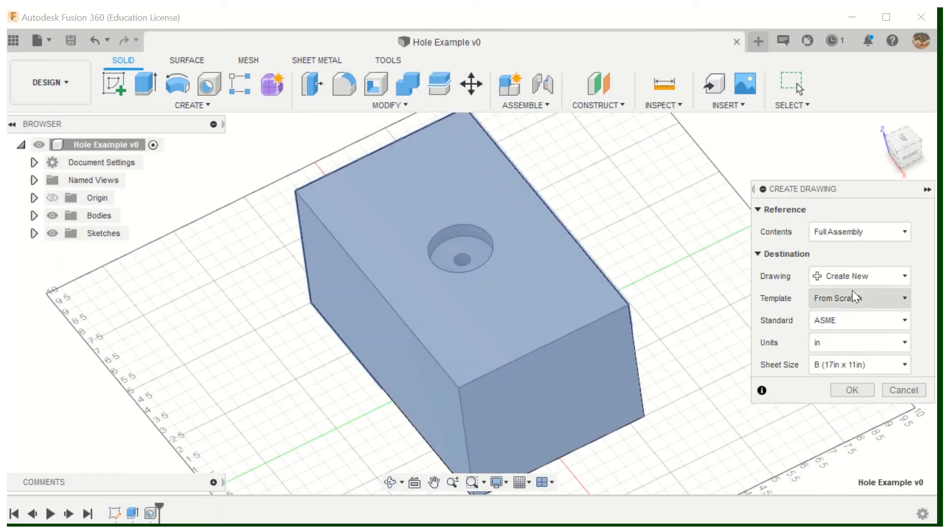
- Create a new drawing of the full assembly from scratch, using ASME, inches and an A-size portrait sheet
click(859, 325)
click(859, 340)
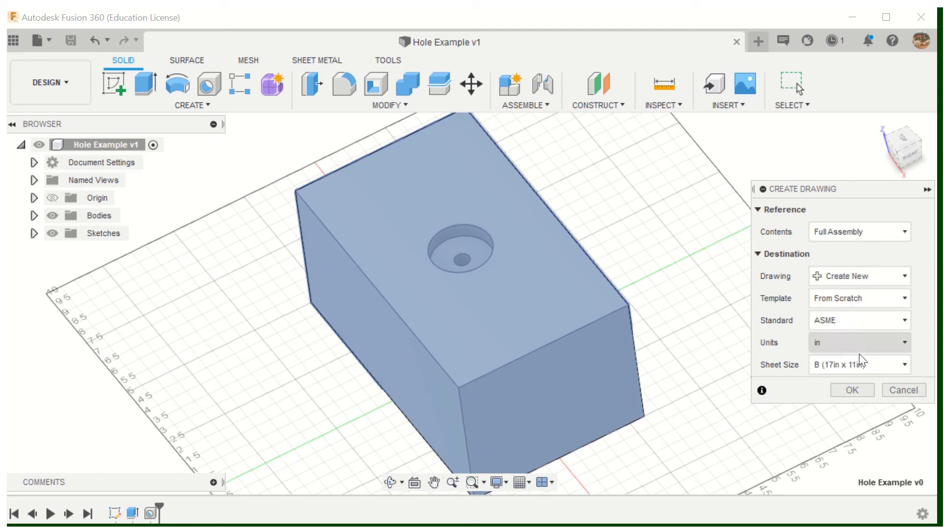
click(859, 365)
click(854, 391)
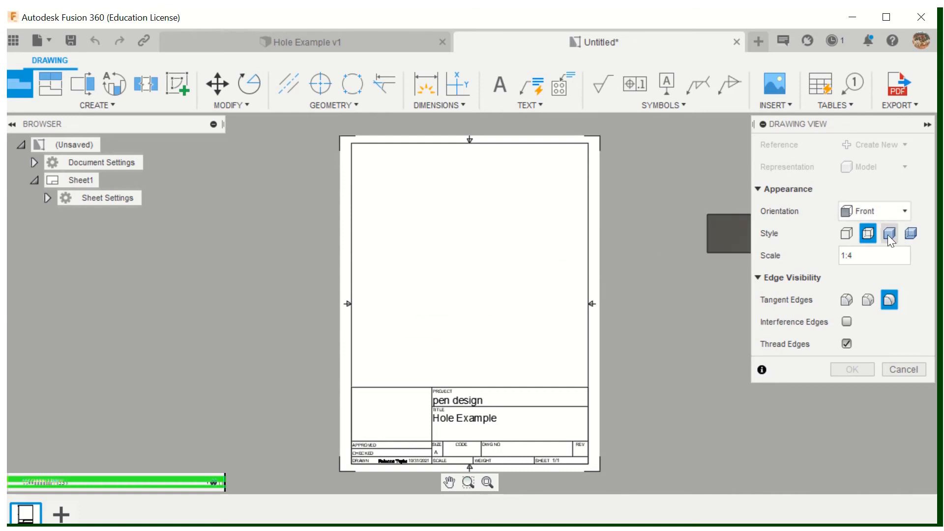
- Place a base view with the TOP orientation at 1:4 scale in the lower-left area of the sheet, above the title block
click(887, 216)
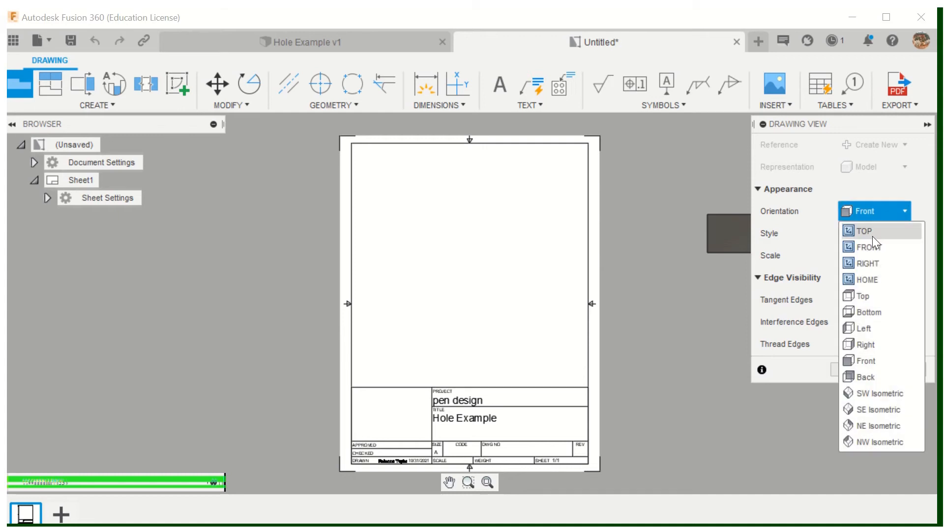
click(870, 231)
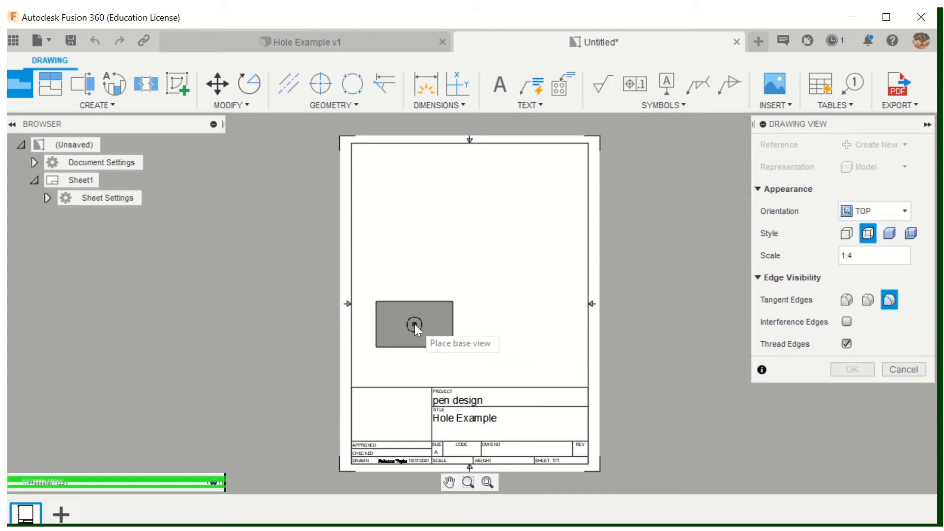
click(414, 324)
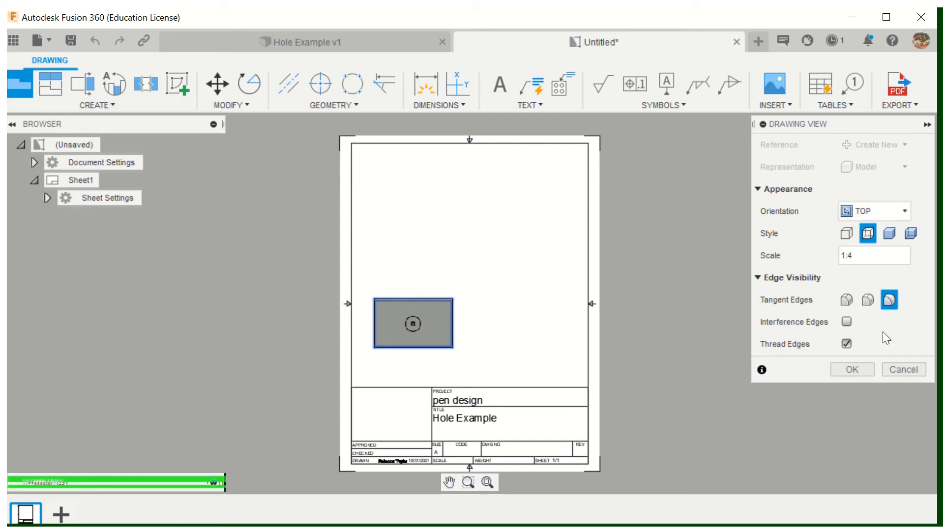
click(853, 370)
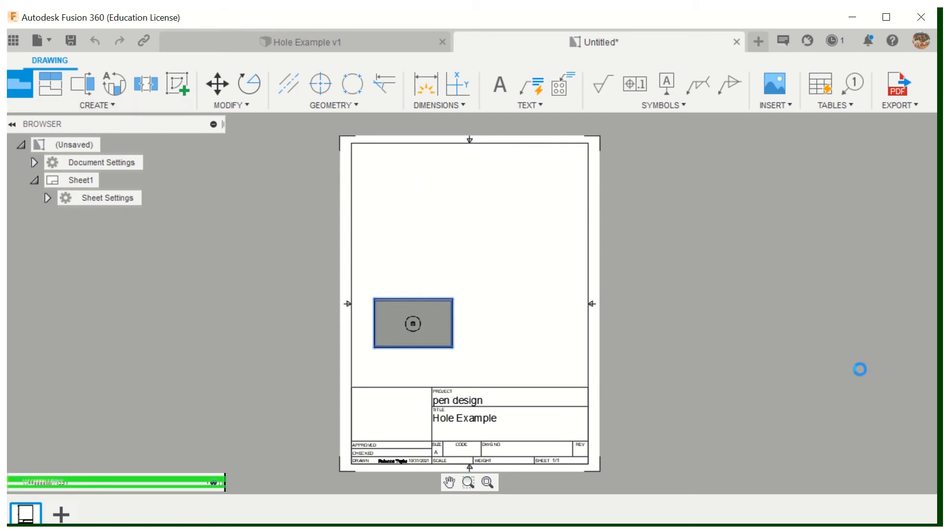
- Project three views from the base view: one above it, one to its right, and an isometric diagonally up to the right
click(55, 87)
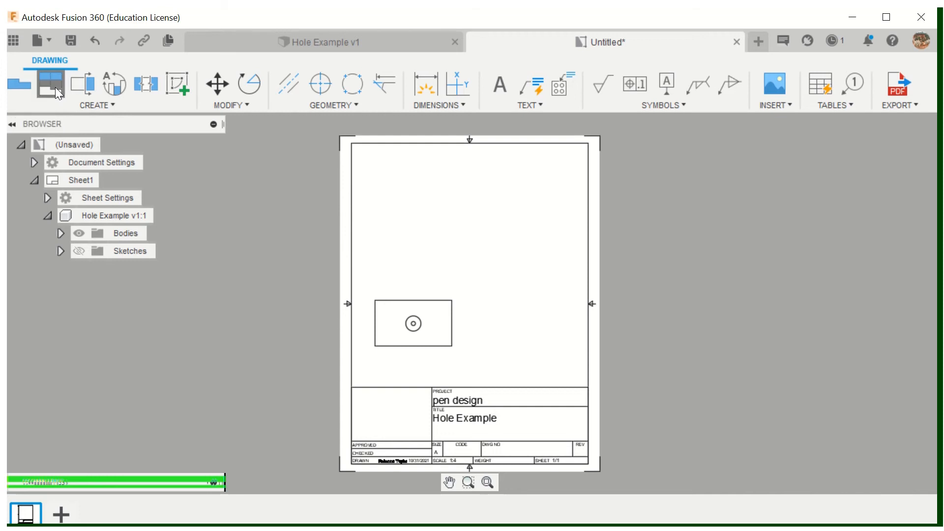
click(414, 308)
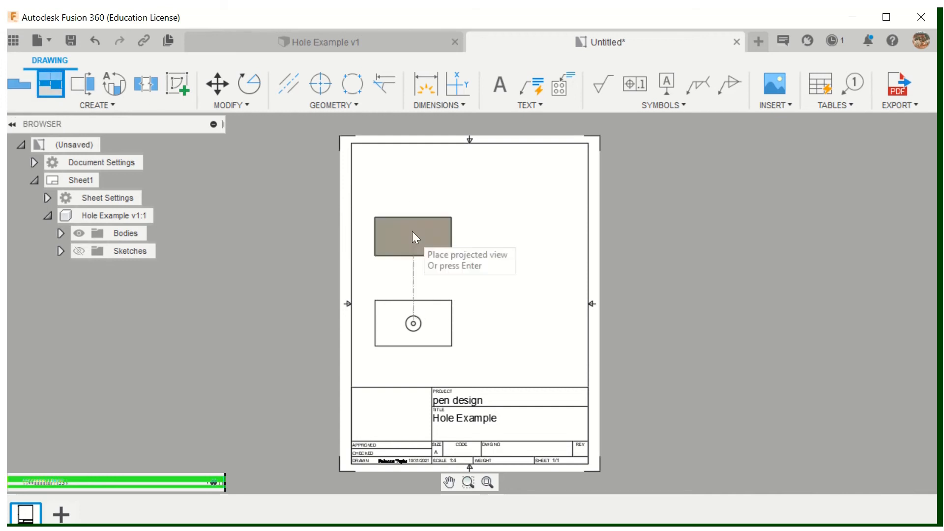
click(404, 207)
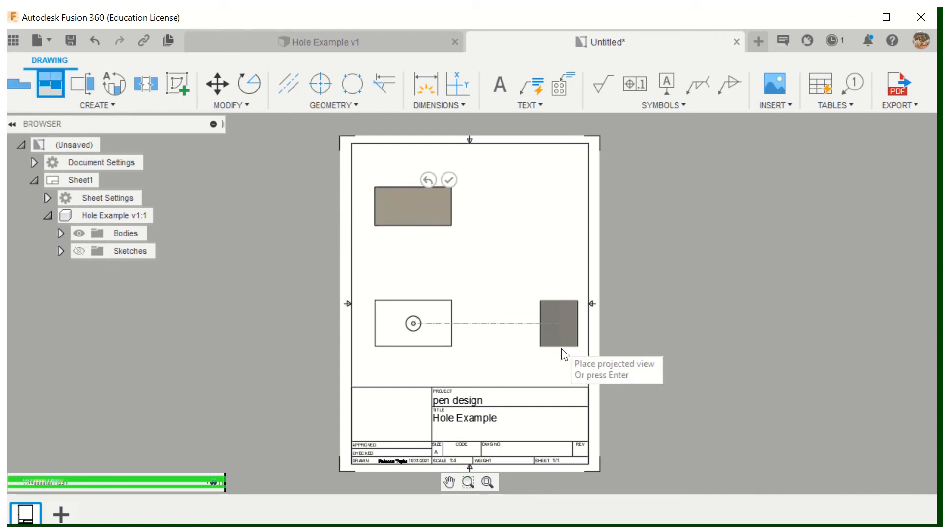
click(552, 341)
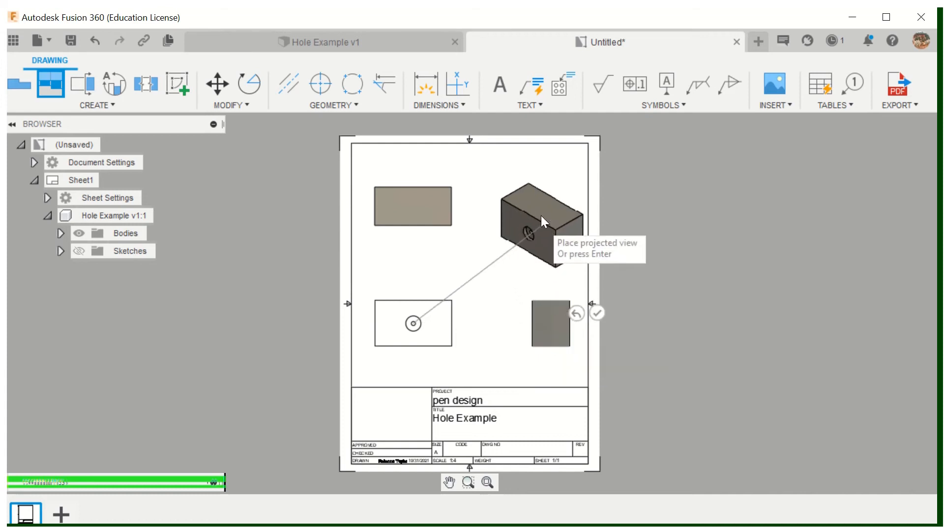
click(536, 205)
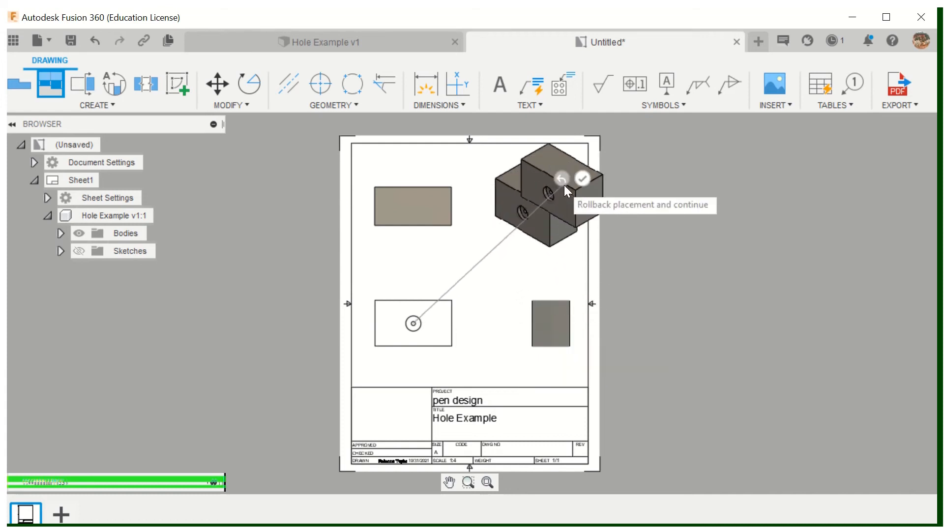
click(584, 179)
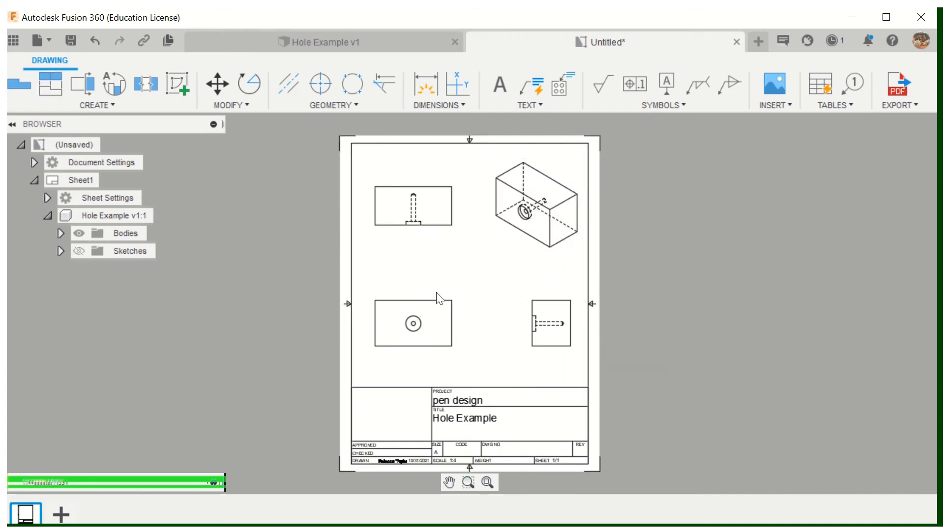
right_click(534, 228)
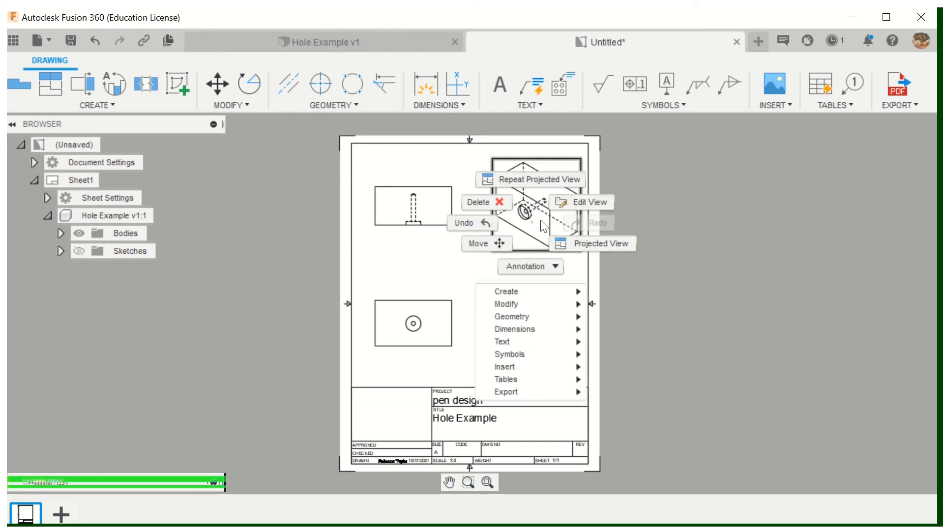
click(592, 202)
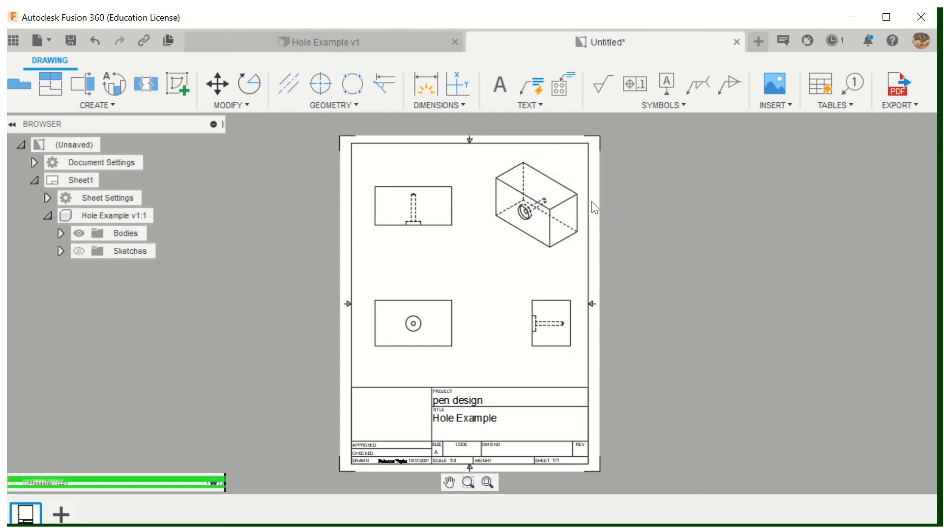
click(563, 210)
right_click(563, 210)
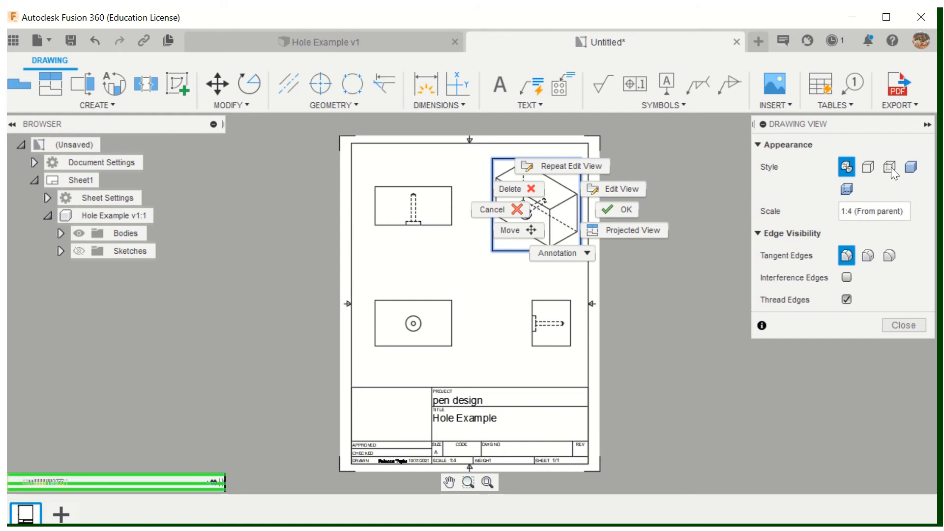
click(903, 326)
- Set the isometric view's style to shaded without hidden edges
right_click(518, 196)
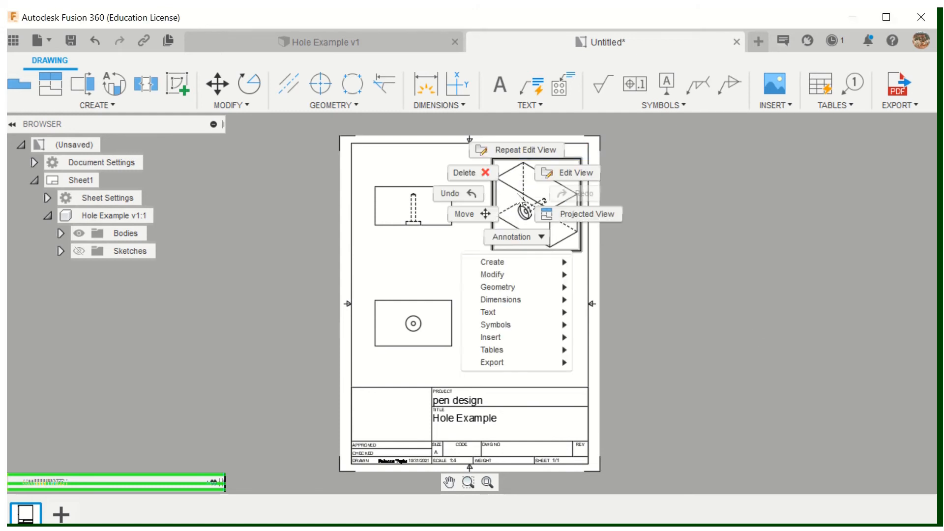
click(571, 174)
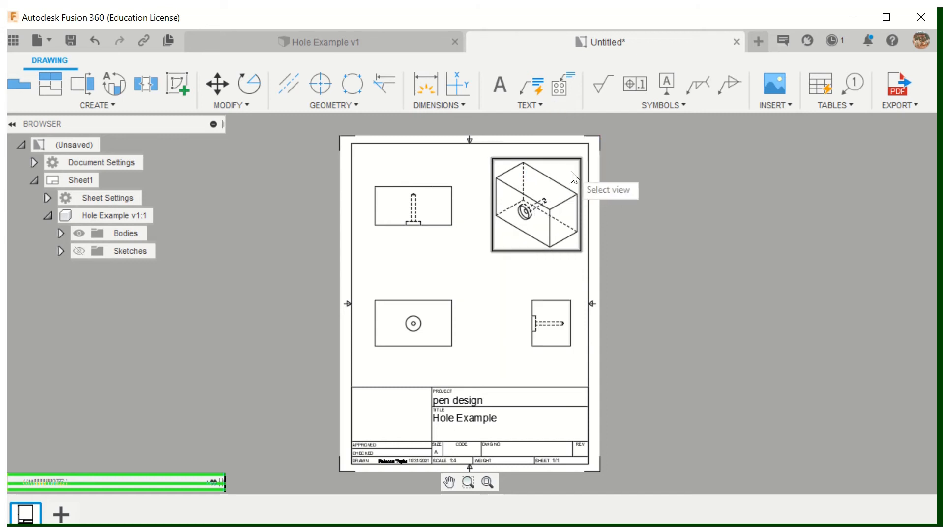
click(559, 210)
right_click(558, 211)
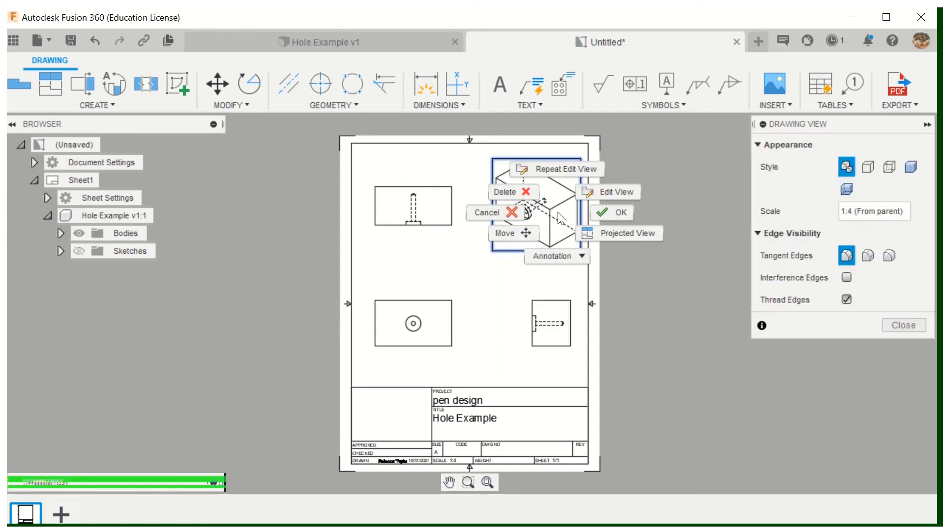
click(911, 167)
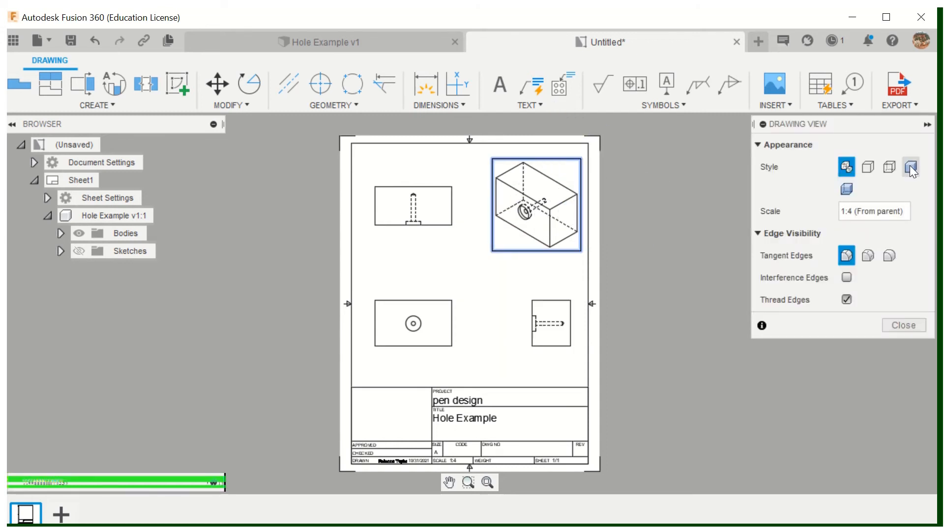
click(893, 326)
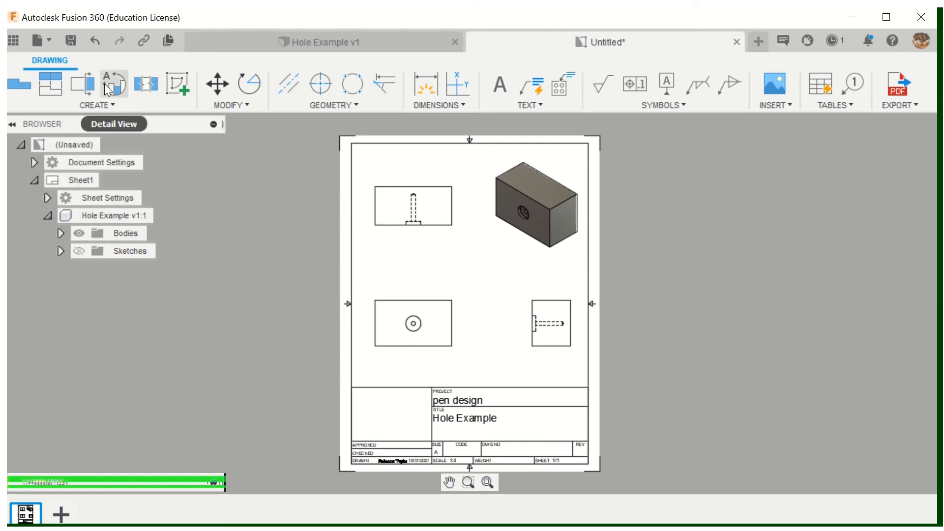
- Try a full section view A-A cutting horizontally through the base view's hole centre, placed between the two stacked views, and undo it
click(76, 82)
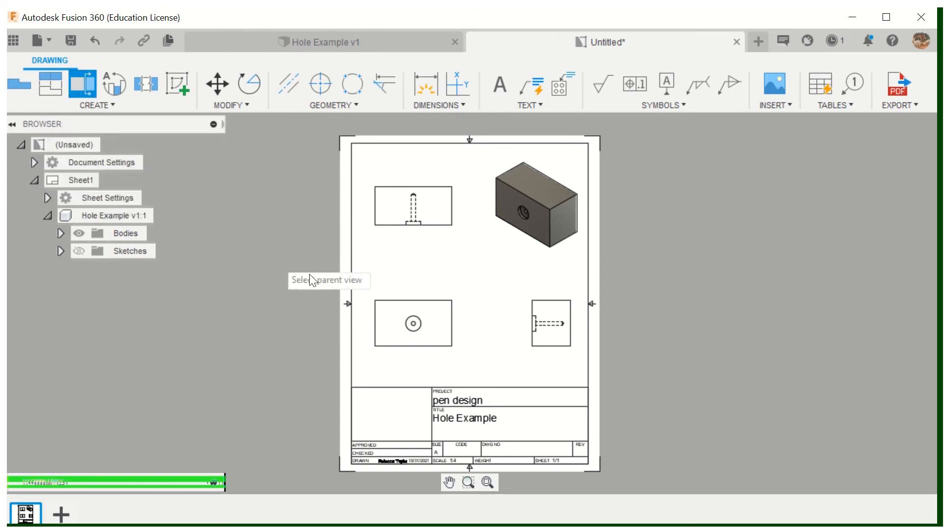
click(384, 323)
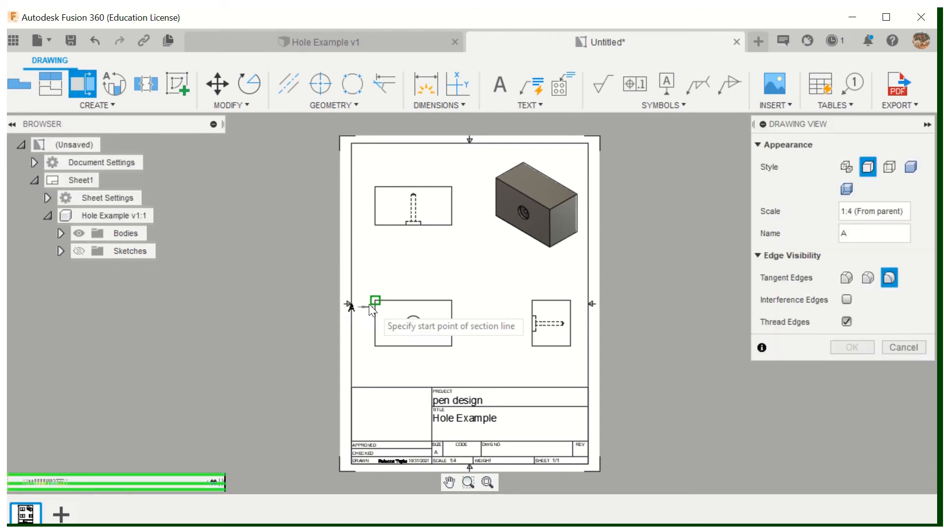
click(373, 322)
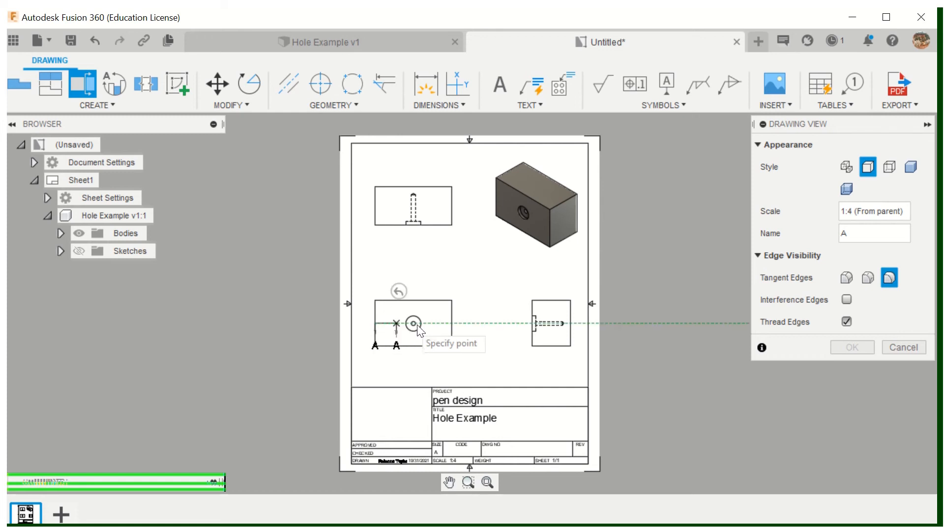
click(452, 323)
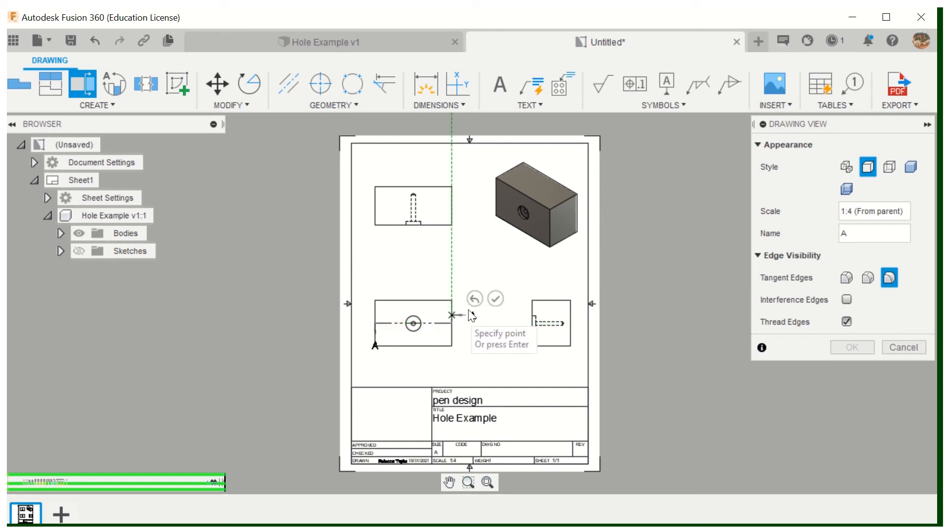
click(496, 299)
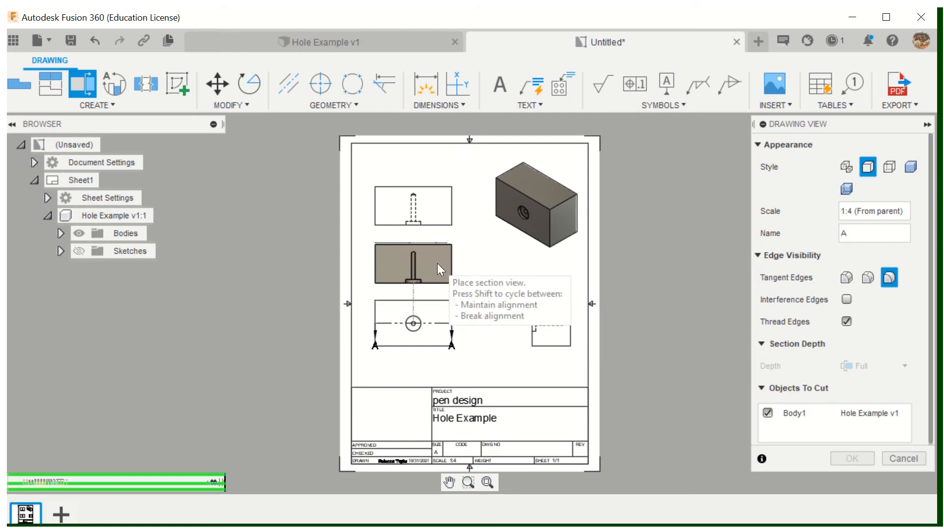
click(438, 264)
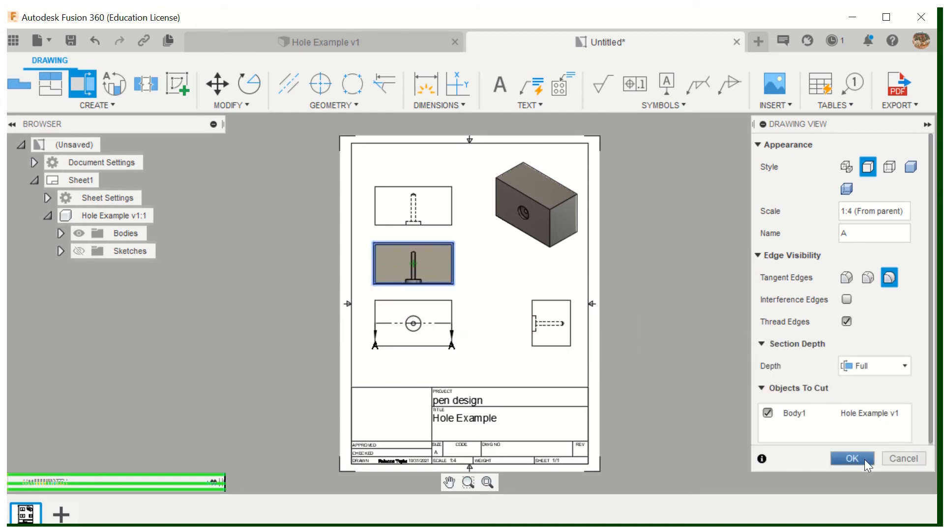
click(852, 459)
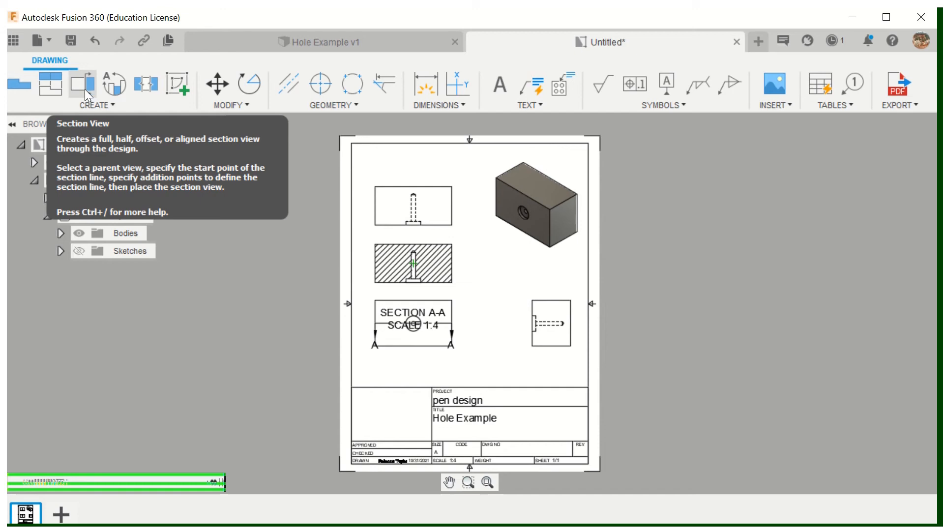
click(96, 43)
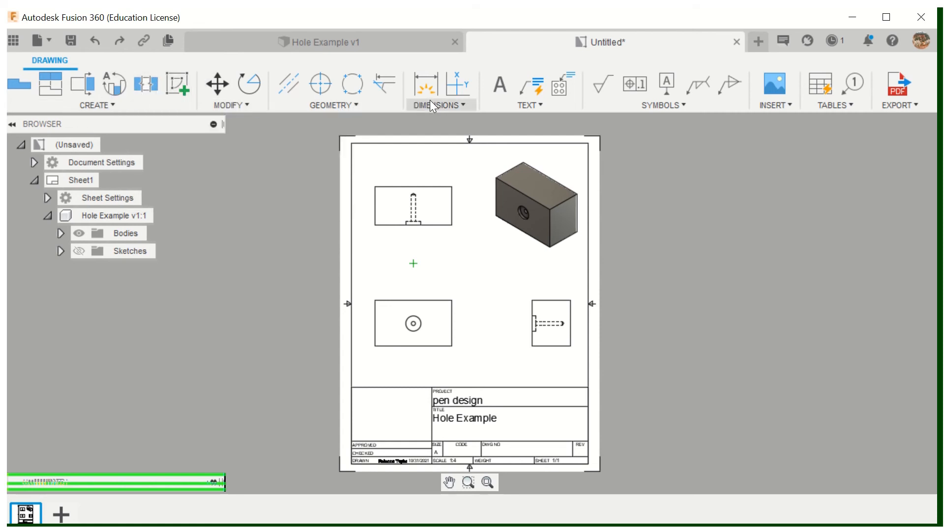
- Add a Hole and Thread Note to the counterbore circle in the base view
click(663, 105)
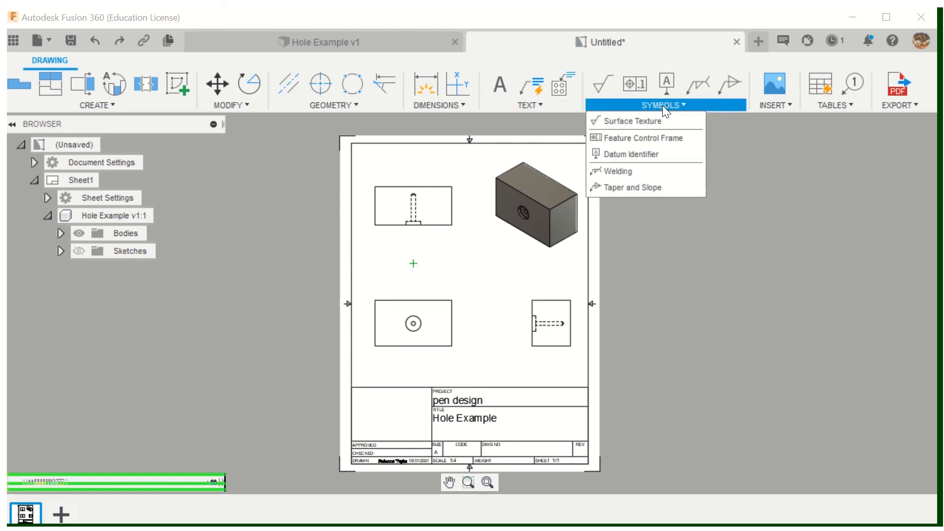
click(547, 105)
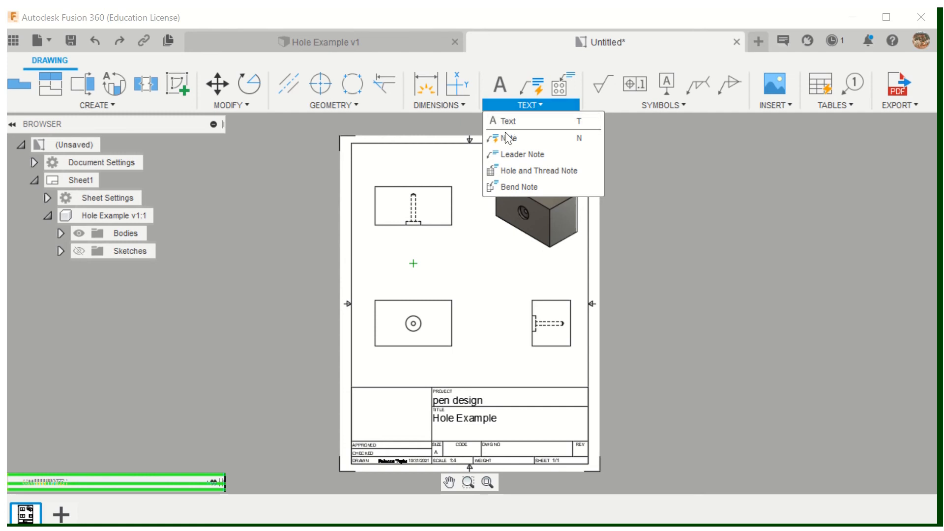
click(506, 170)
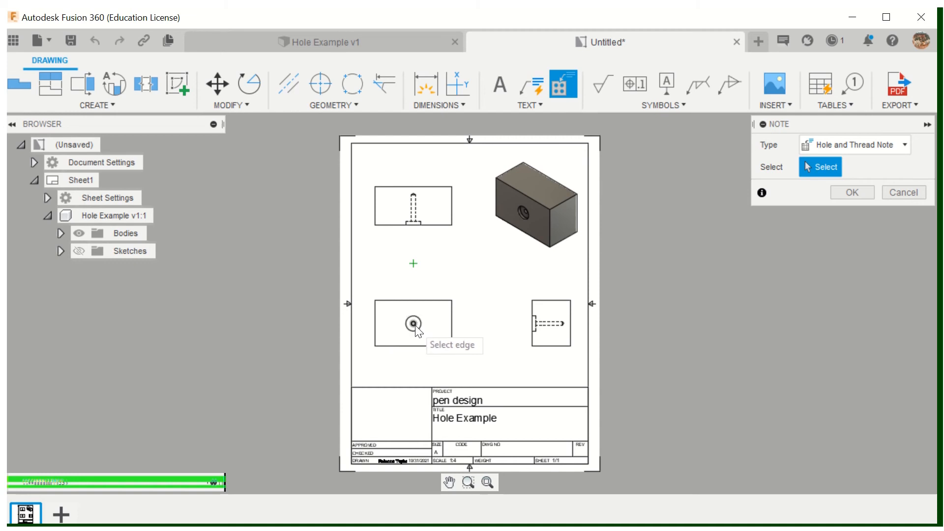
scroll(415, 327, up, 1)
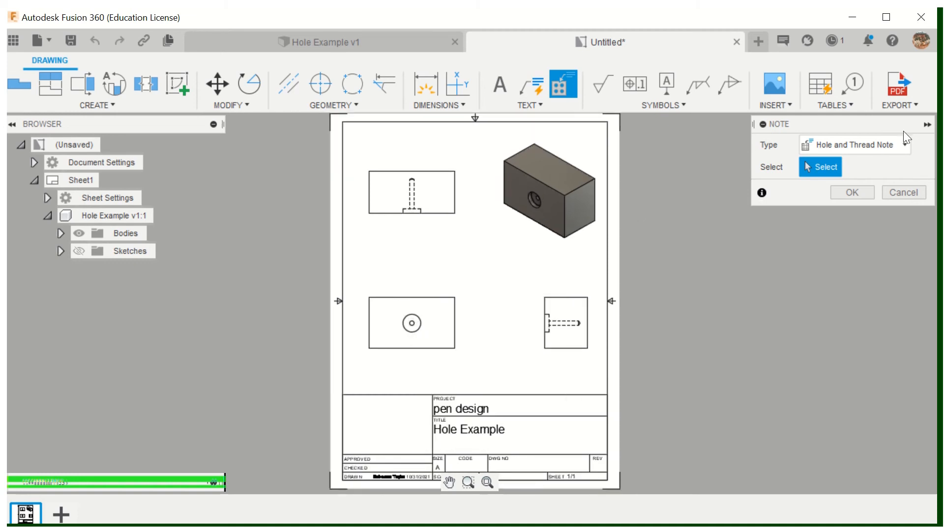
click(903, 144)
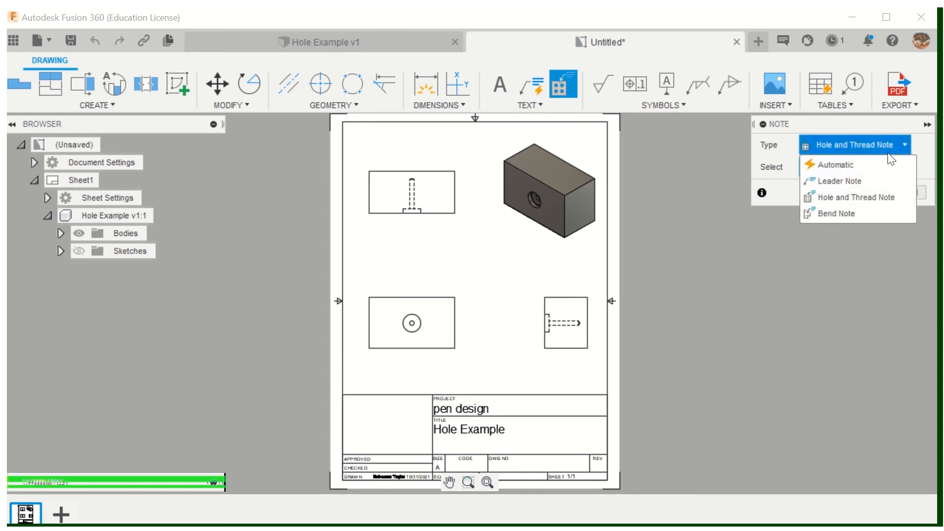
click(889, 147)
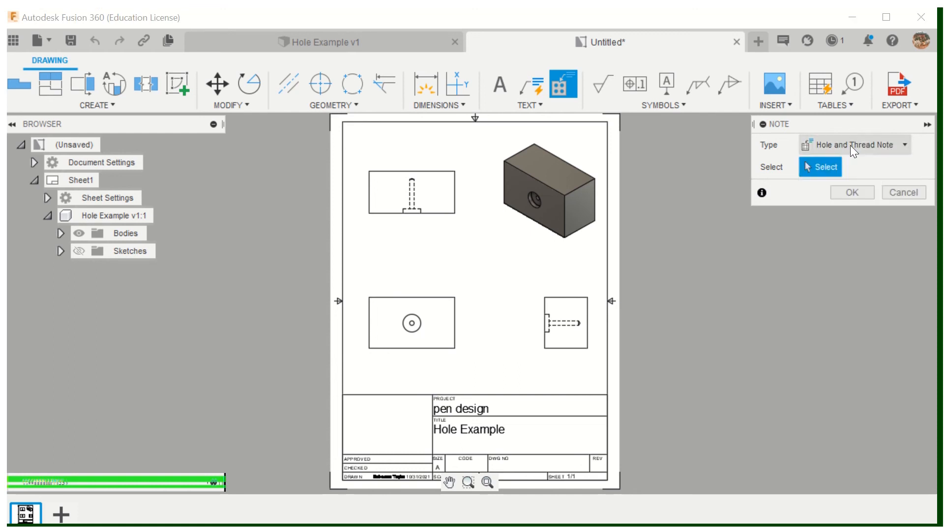
click(414, 327)
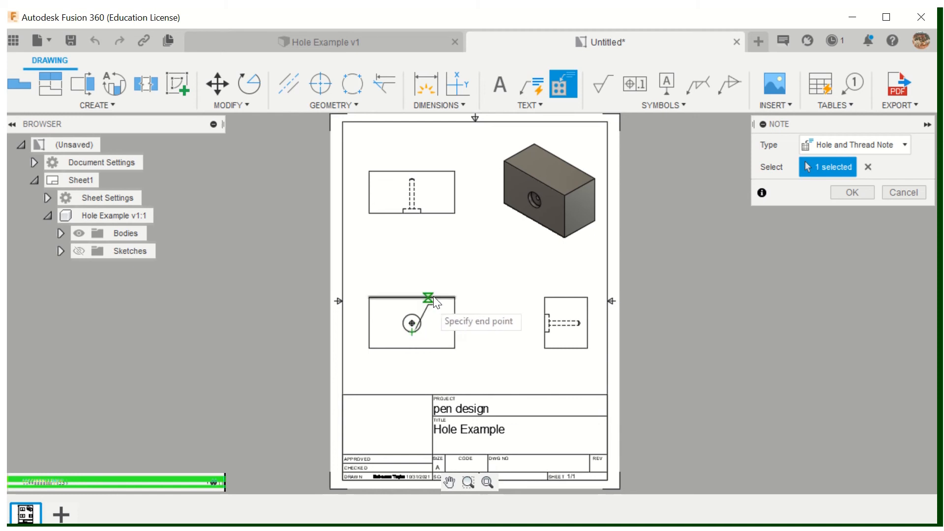
click(411, 321)
scroll(400, 338, up, 4)
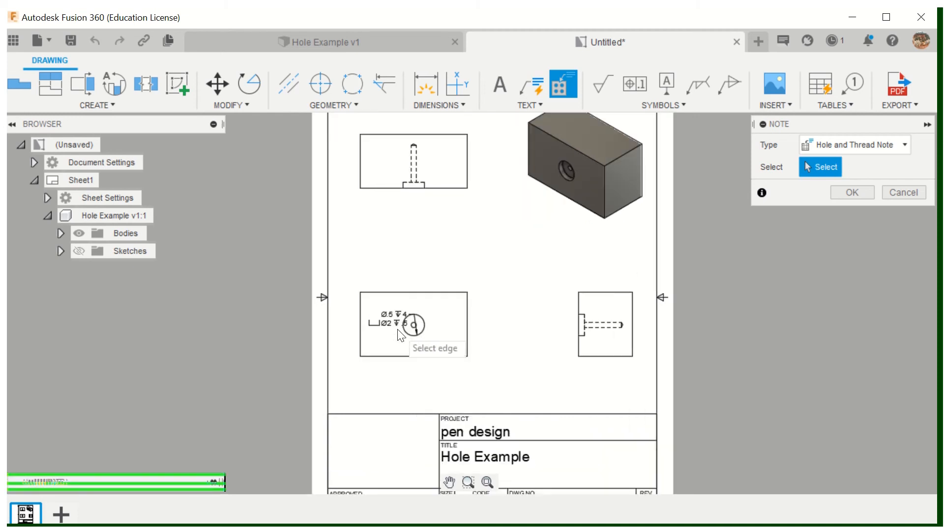
scroll(399, 335, up, 2)
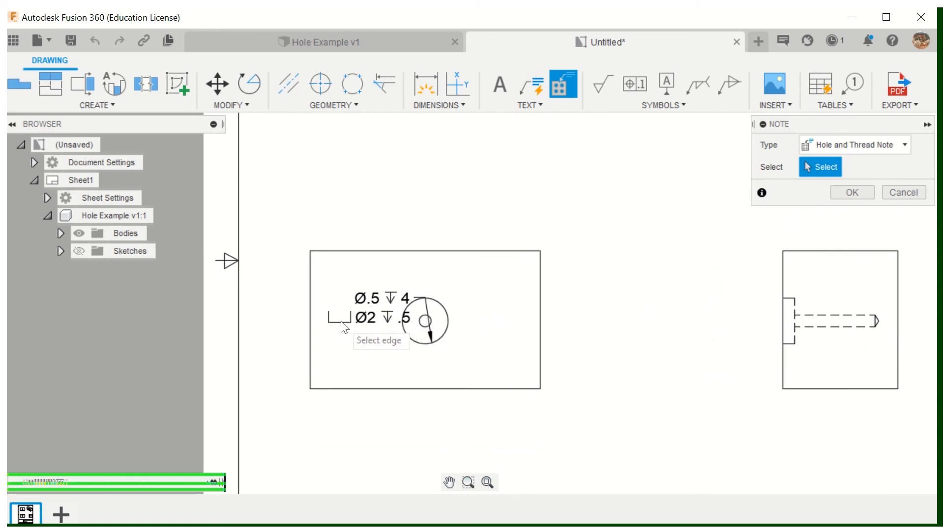
click(857, 190)
click(374, 318)
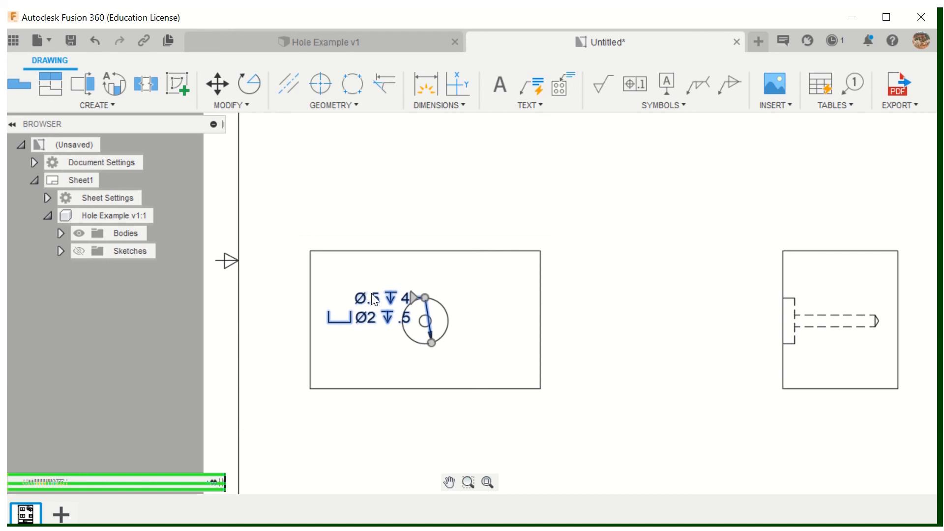
double_click(375, 300)
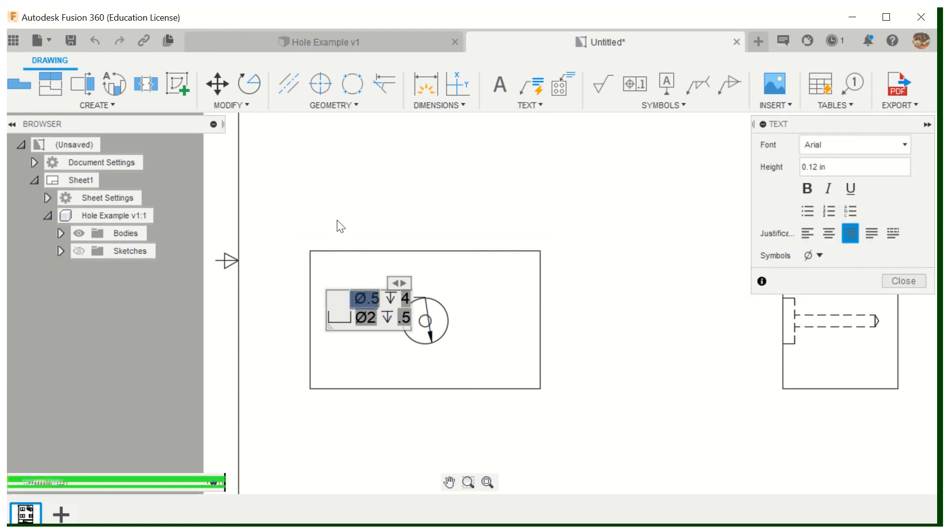
click(897, 282)
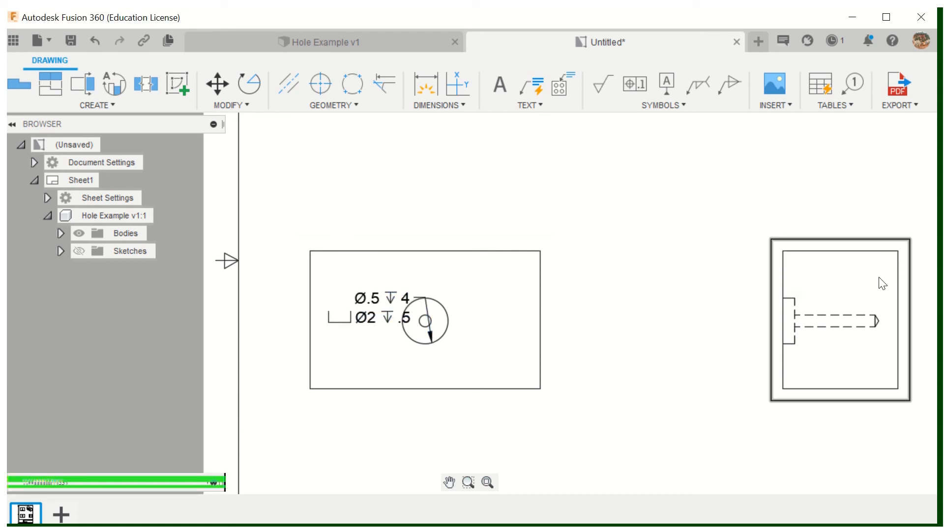
right_click(356, 302)
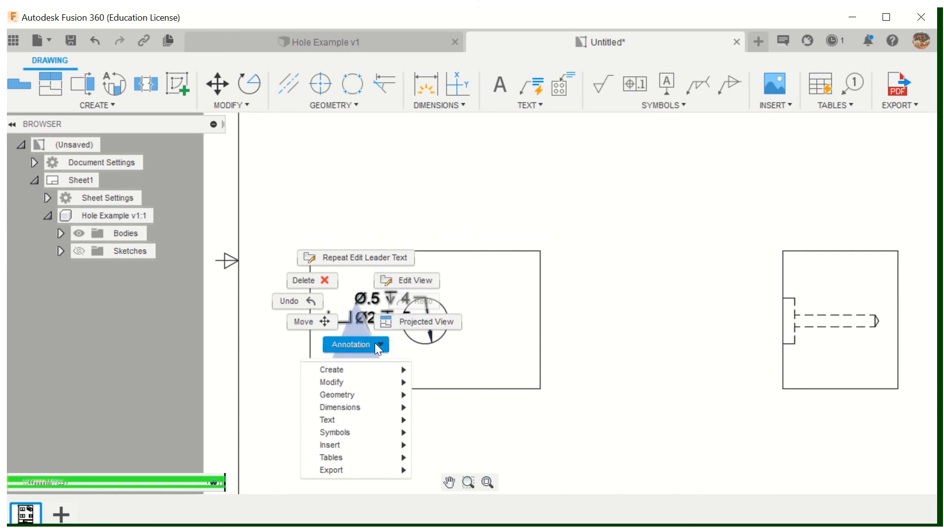
click(418, 331)
- Move the hole note's text and leader end above the base view, clear of the block outline
click(387, 306)
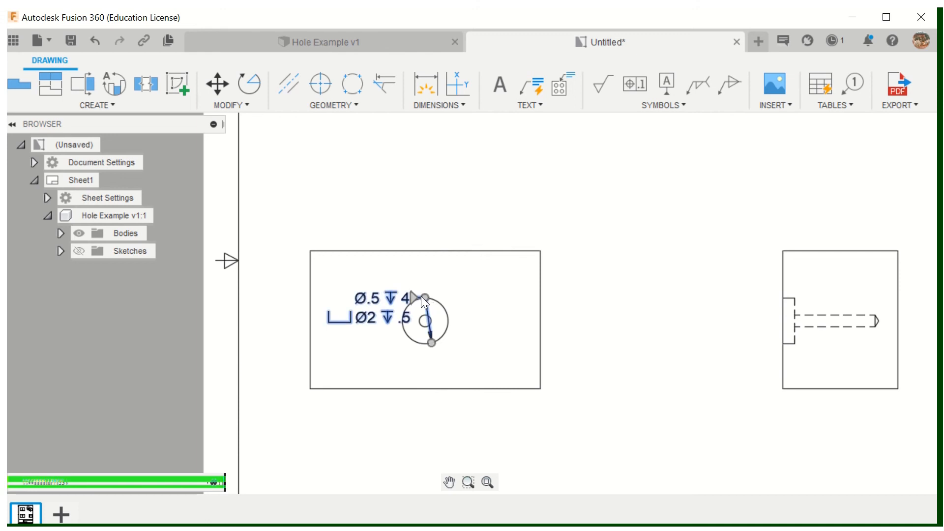
click(424, 297)
click(413, 199)
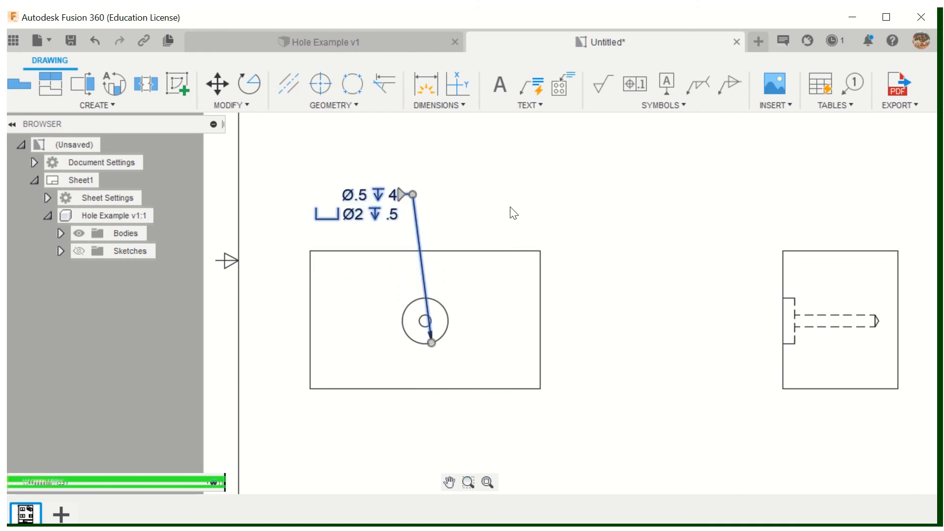
click(512, 209)
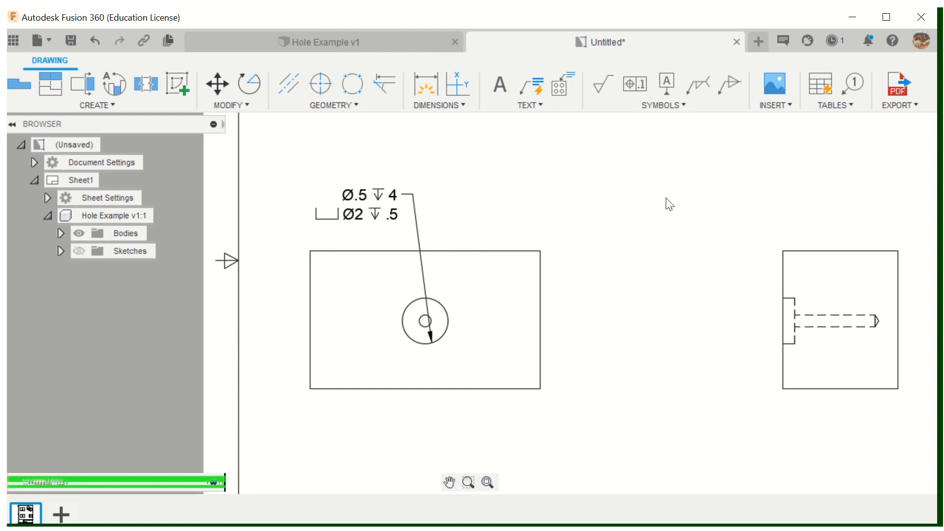
click(323, 39)
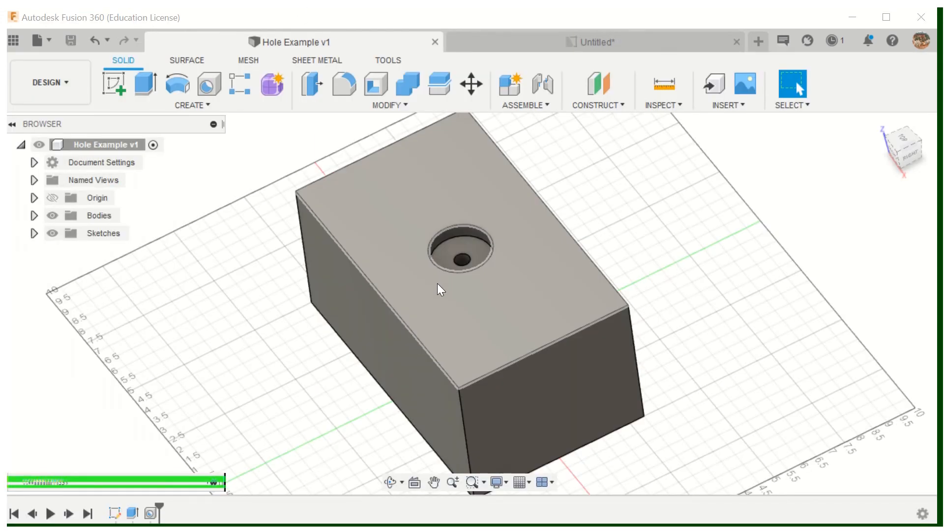
click(627, 38)
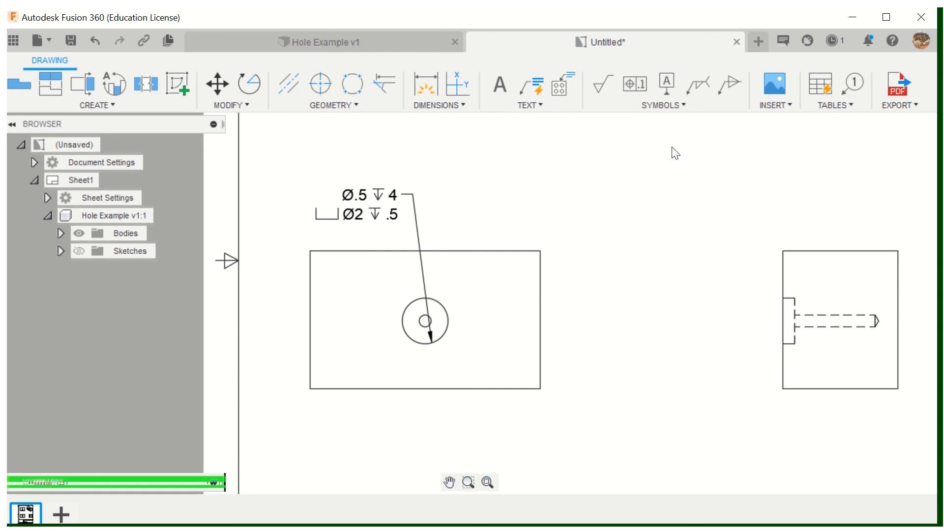
click(658, 110)
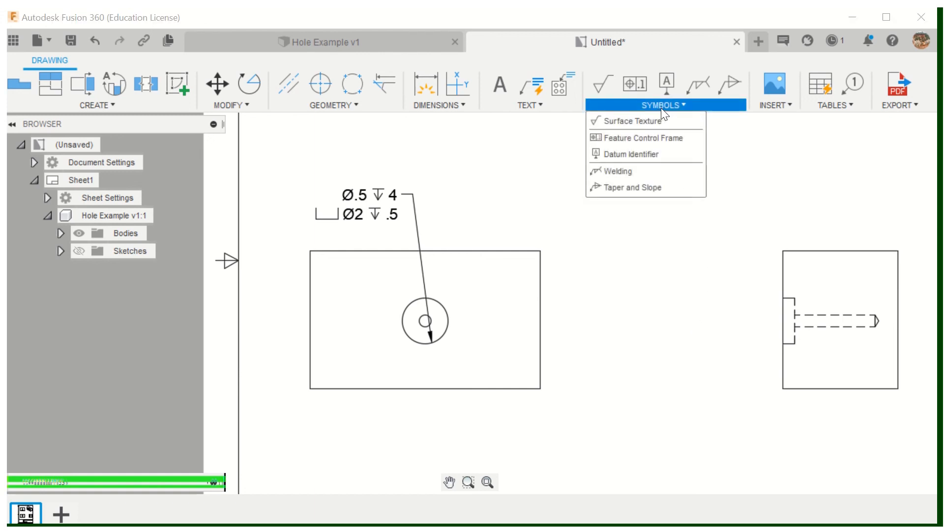
click(767, 106)
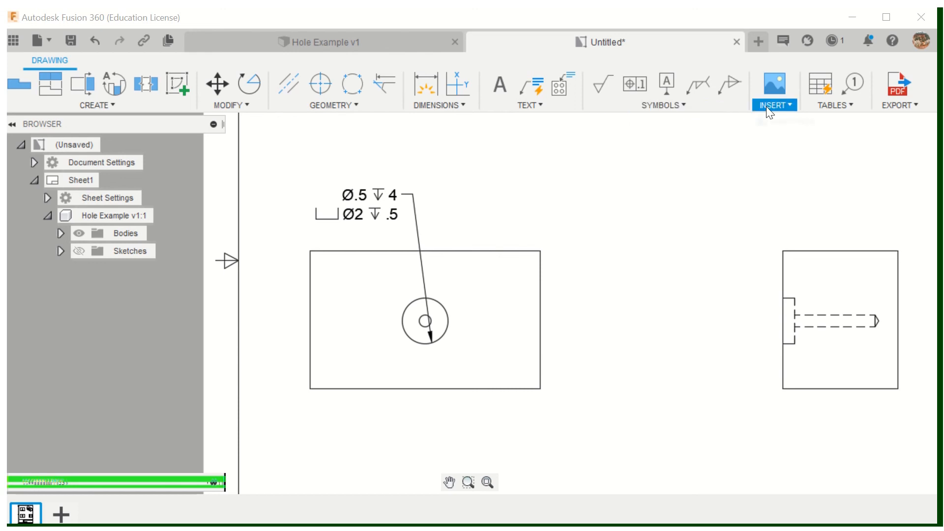
mouse_move(543, 107)
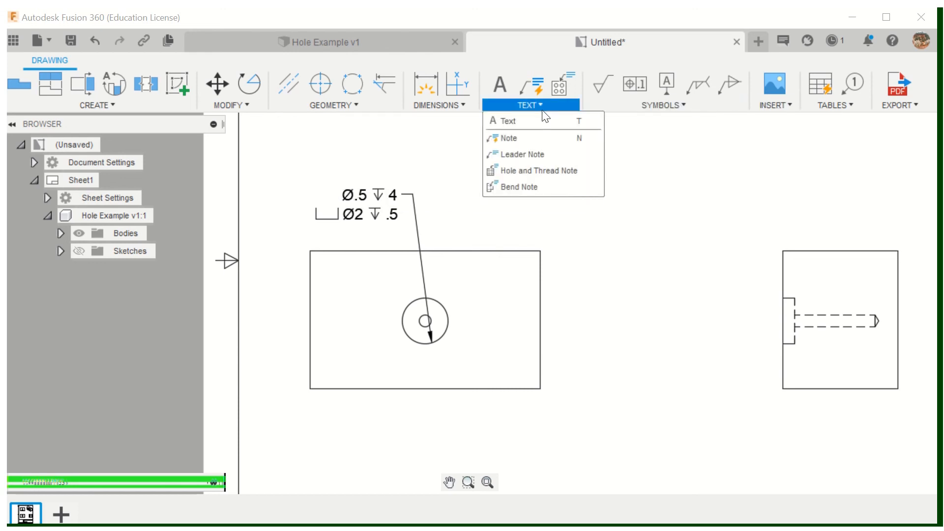